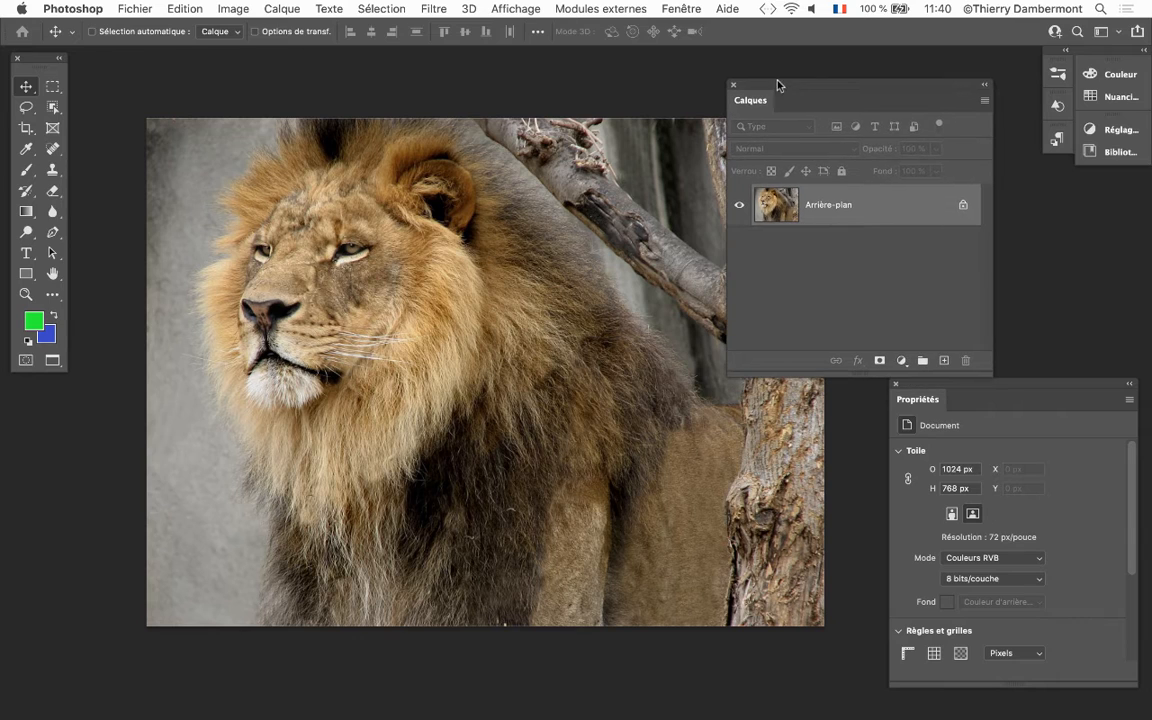
Step: Add a Noir et blanc adjustment layer above the lion's Arrière-plan layer
left_click_drag(988, 368, 994, 344)
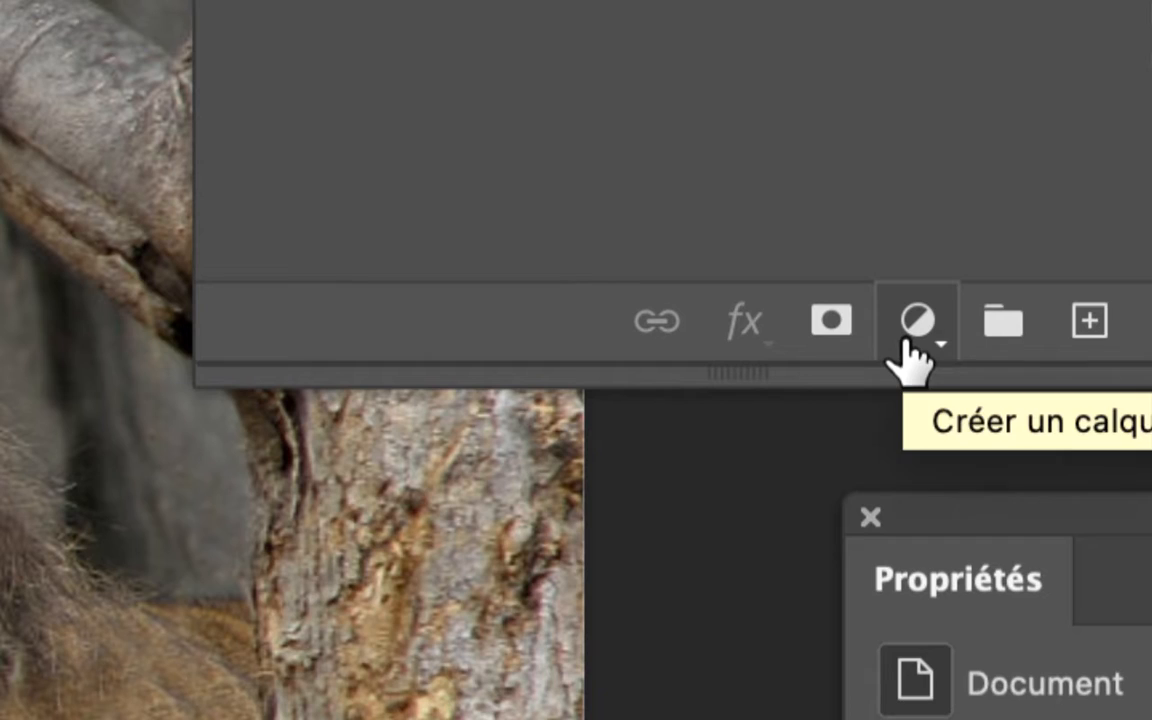
left_click(906, 338)
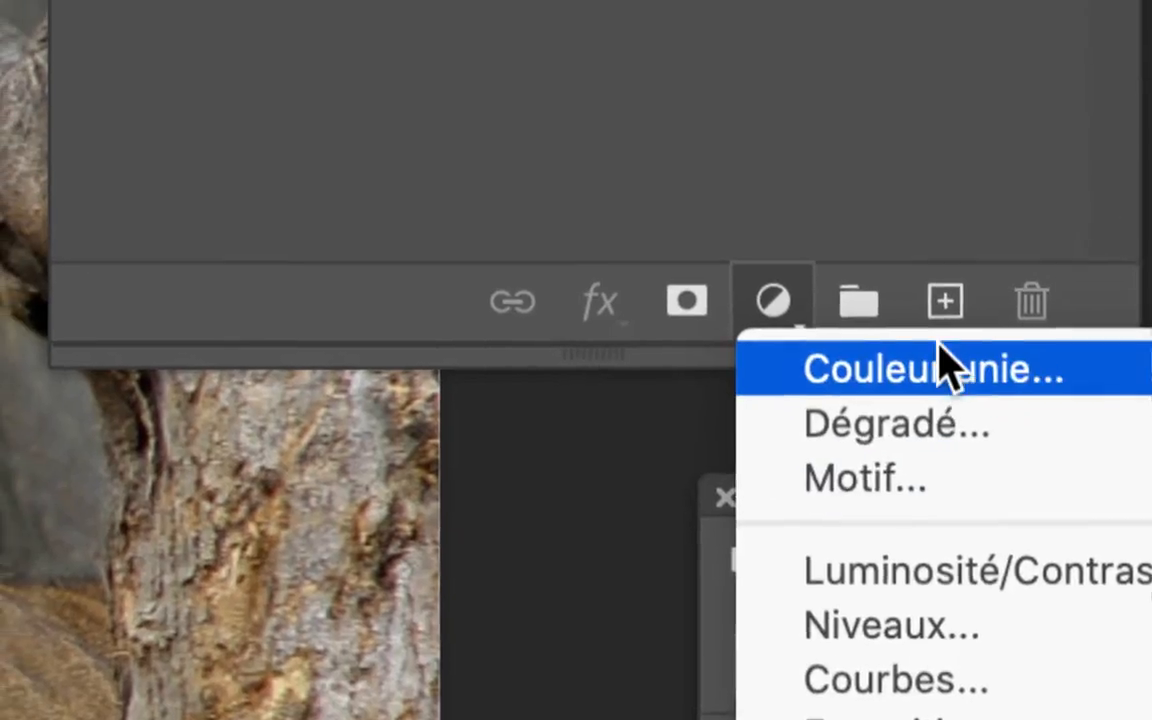
left_click(913, 306)
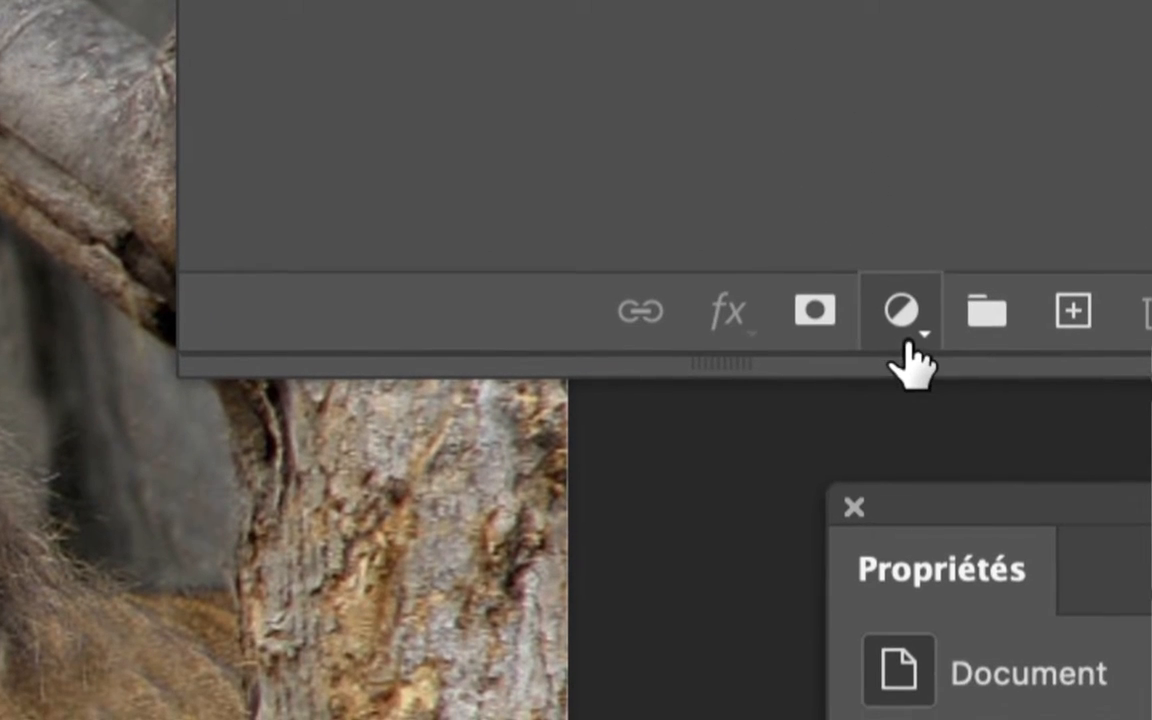
left_click(906, 345)
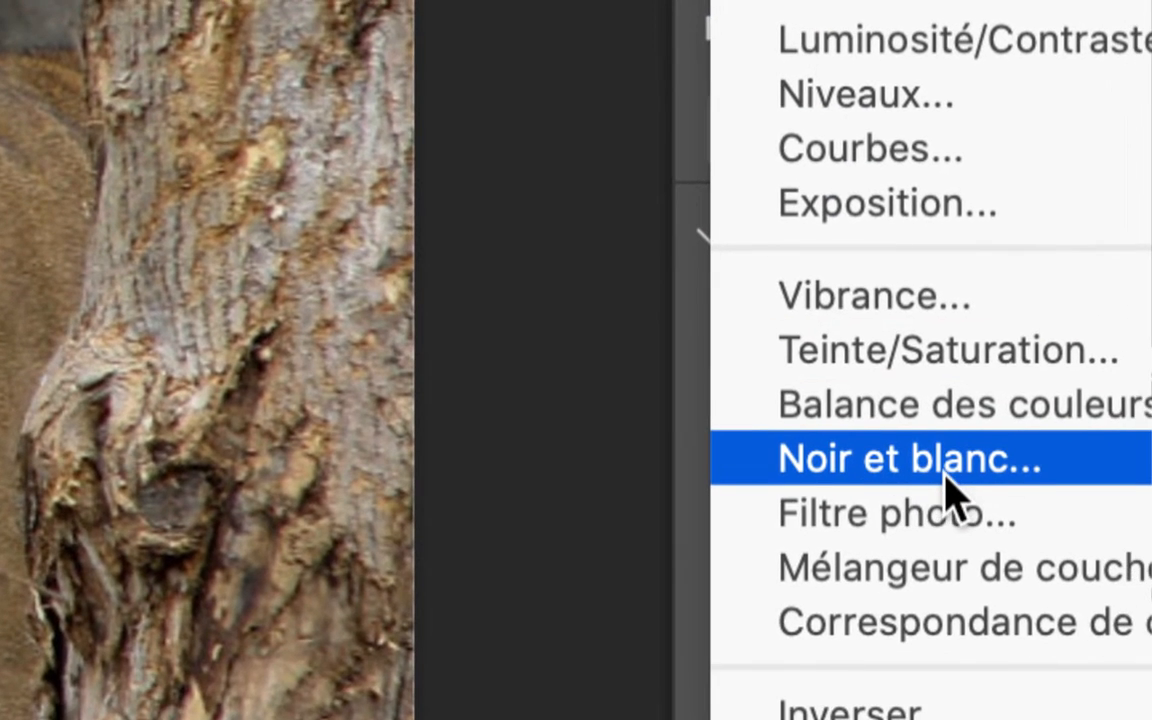
left_click(944, 478)
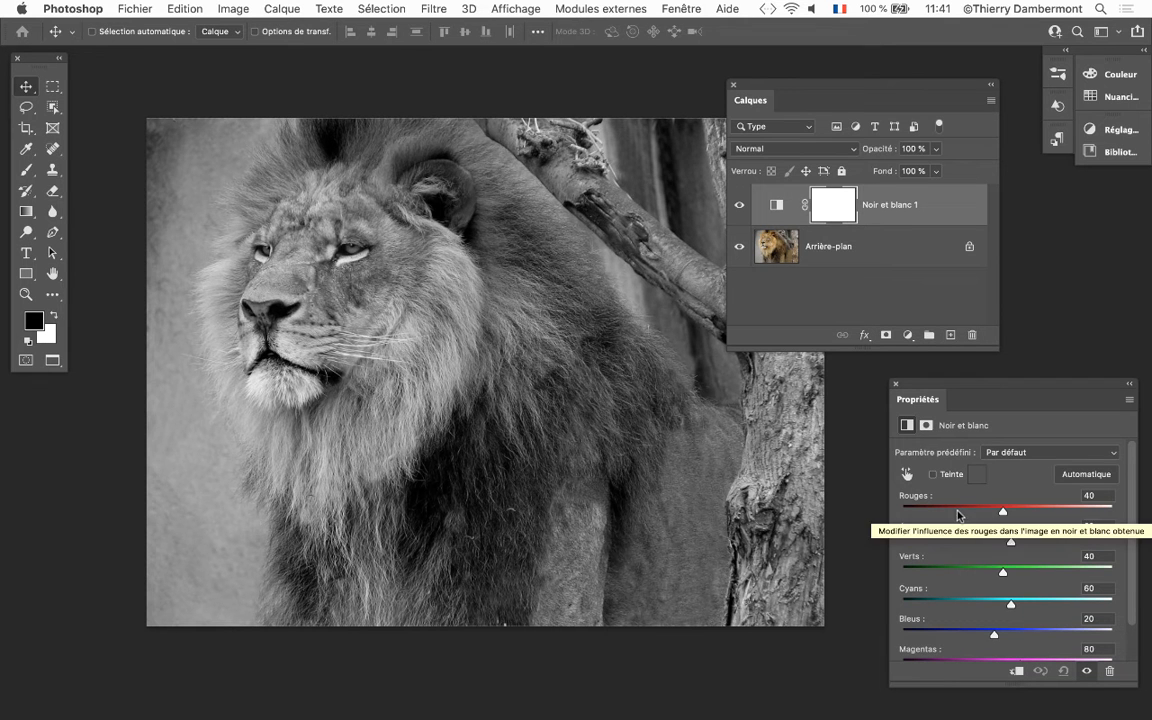
Step: Set the Noir et blanc mix to Rouges 4, Jaunes 153, Verts 168, Cyans 8, Bleus -24, Magentas 179 and toggle the layer to compare
left_click_drag(757, 92, 745, 90)
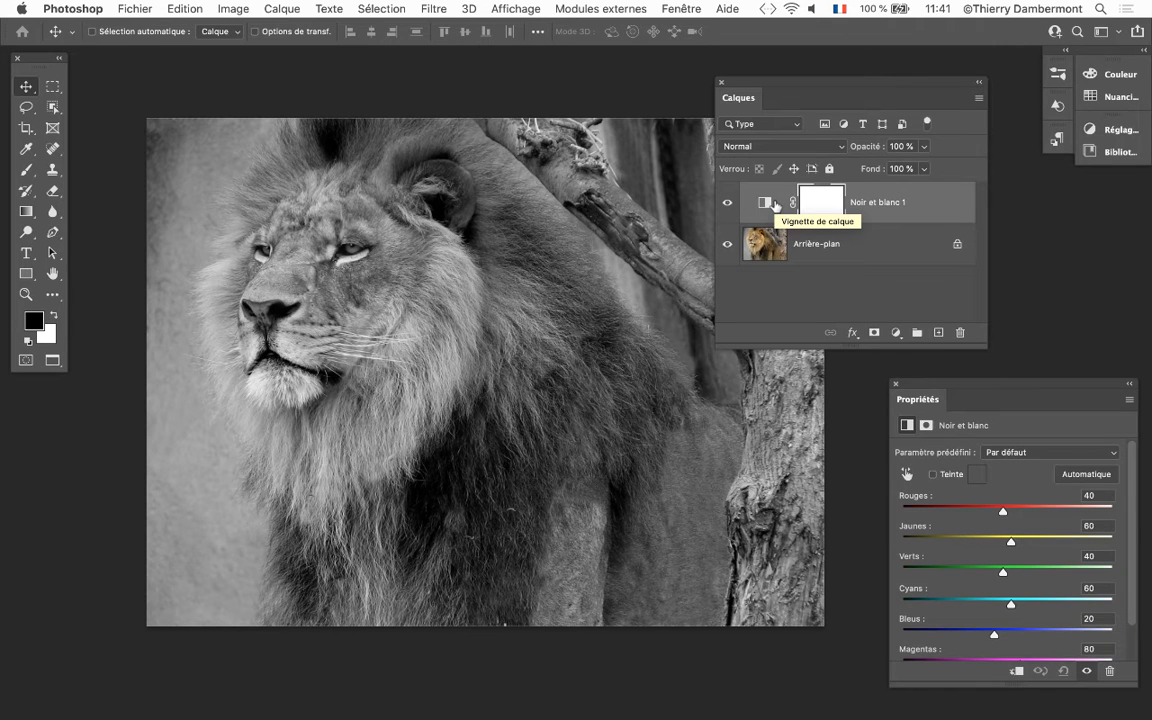
left_click_drag(845, 85, 148, 465)
left_click_drag(906, 384, 710, 125)
left_click_drag(930, 457, 945, 562)
left_click_drag(804, 295, 830, 272)
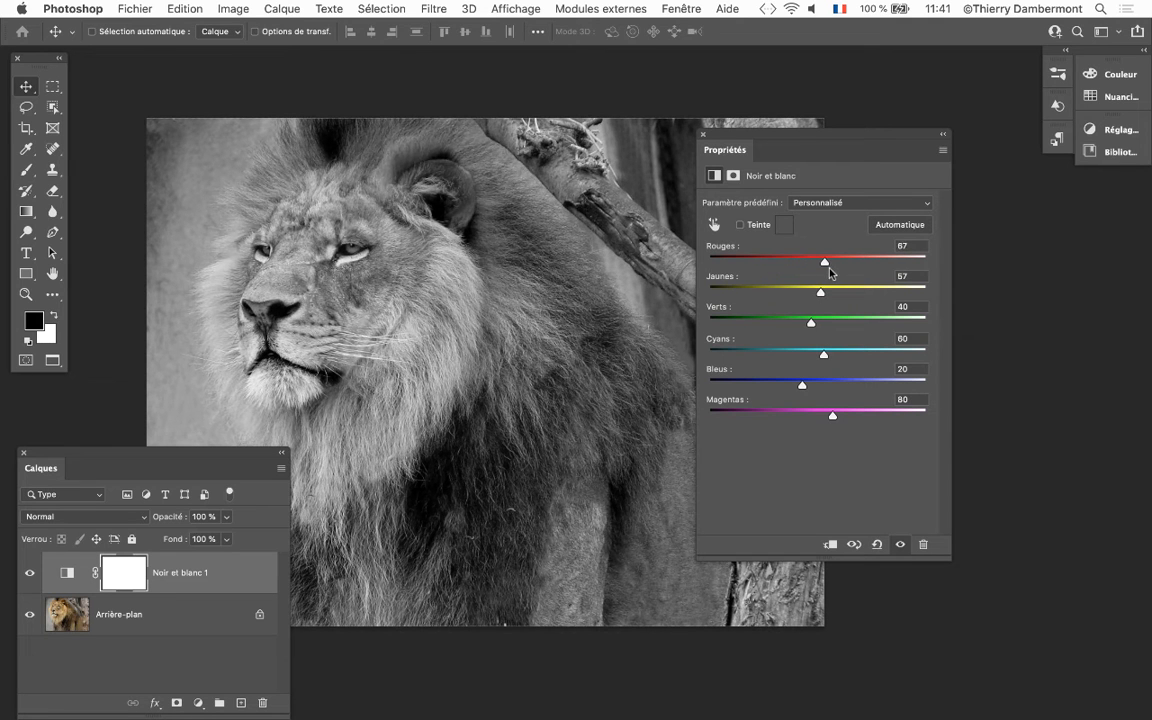
mouse_move(822, 349)
left_mouse_down()
mouse_move(848, 357)
mouse_move(773, 360)
mouse_move(805, 327)
mouse_move(832, 358)
mouse_move(799, 354)
mouse_move(818, 324)
left_mouse_up()
left_click_drag(802, 385, 815, 415)
left_click_drag(822, 293, 797, 262)
left_click_drag(818, 322, 866, 325)
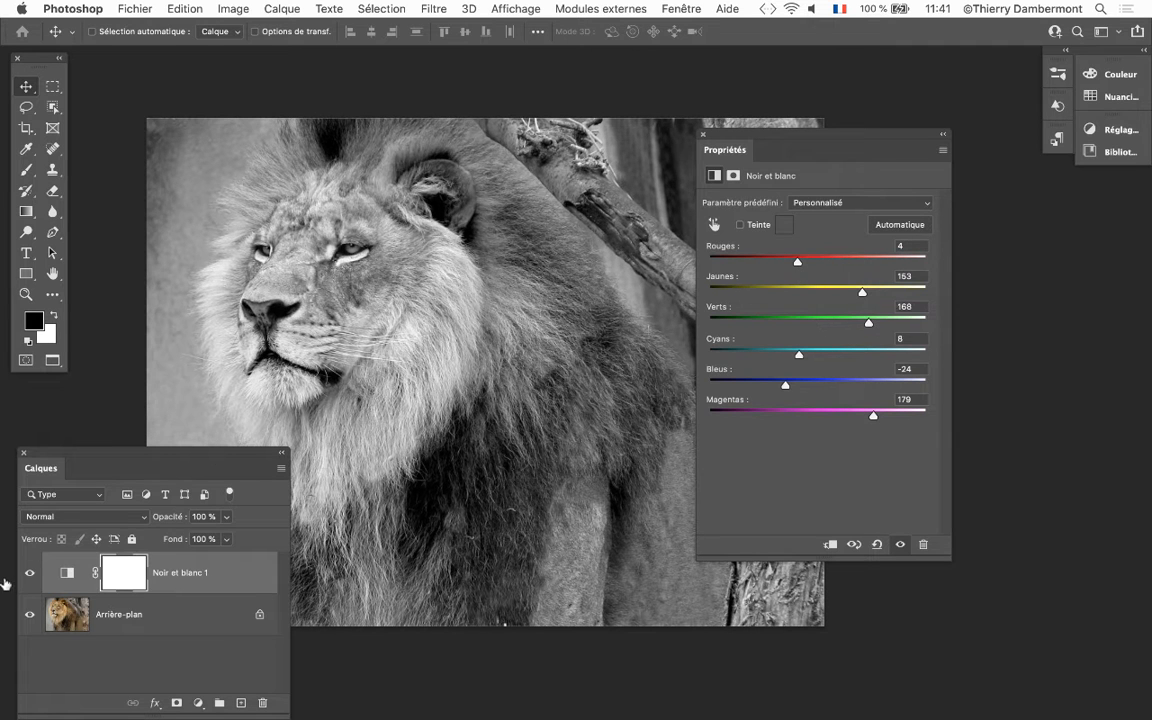
left_click(30, 575)
left_click(30, 575)
Step: Collapse the Propriétés panel and move it clear of the image, and place a smaller Calques panel over the tree branch
left_click_drag(731, 139, 812, 114)
left_click_drag(241, 454, 923, 430)
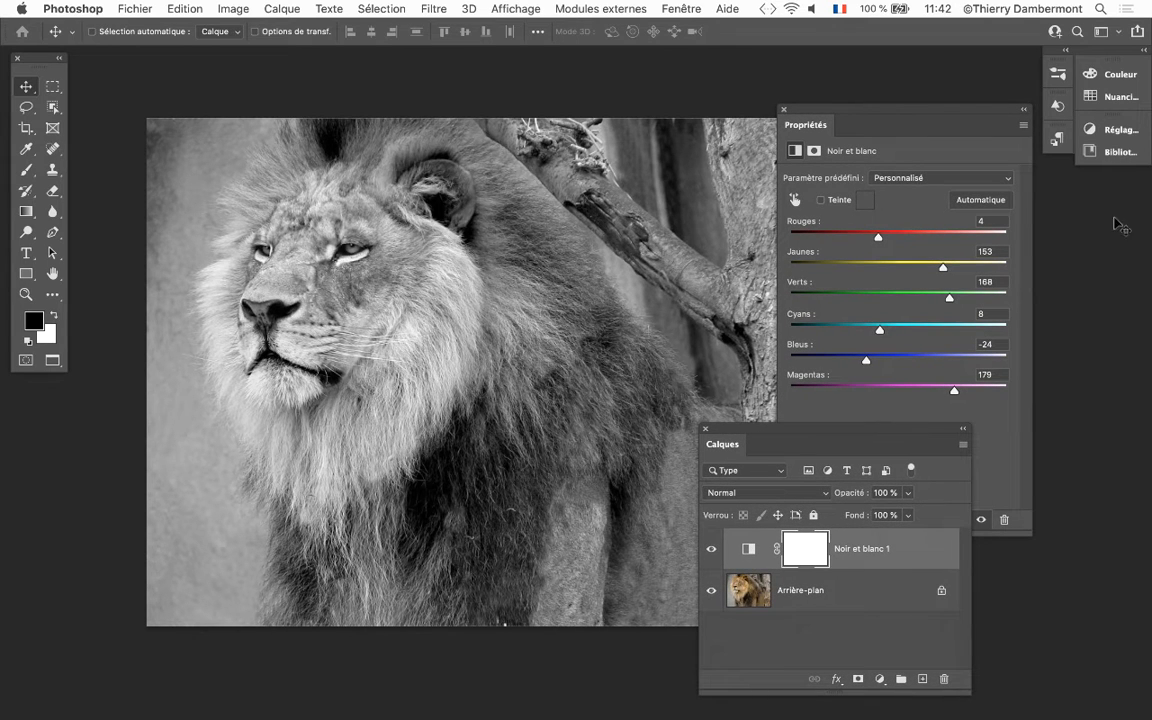
left_click_drag(815, 120, 80, 553)
double_click(80, 553)
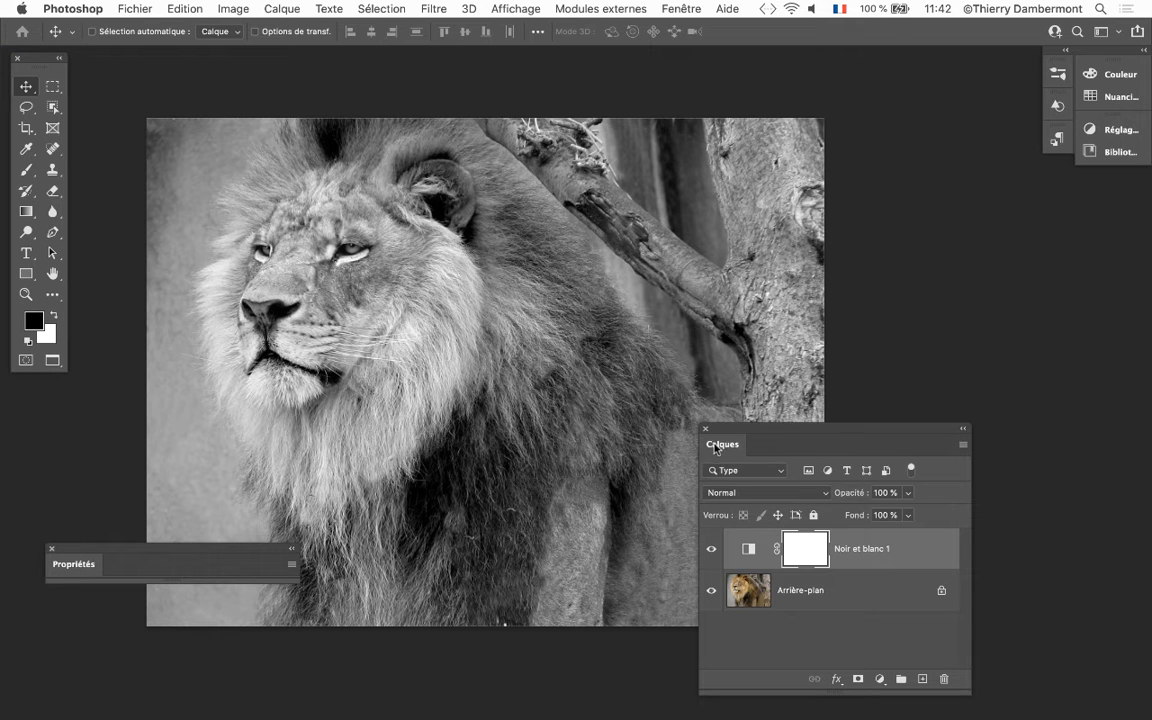
left_click_drag(737, 434, 734, 101)
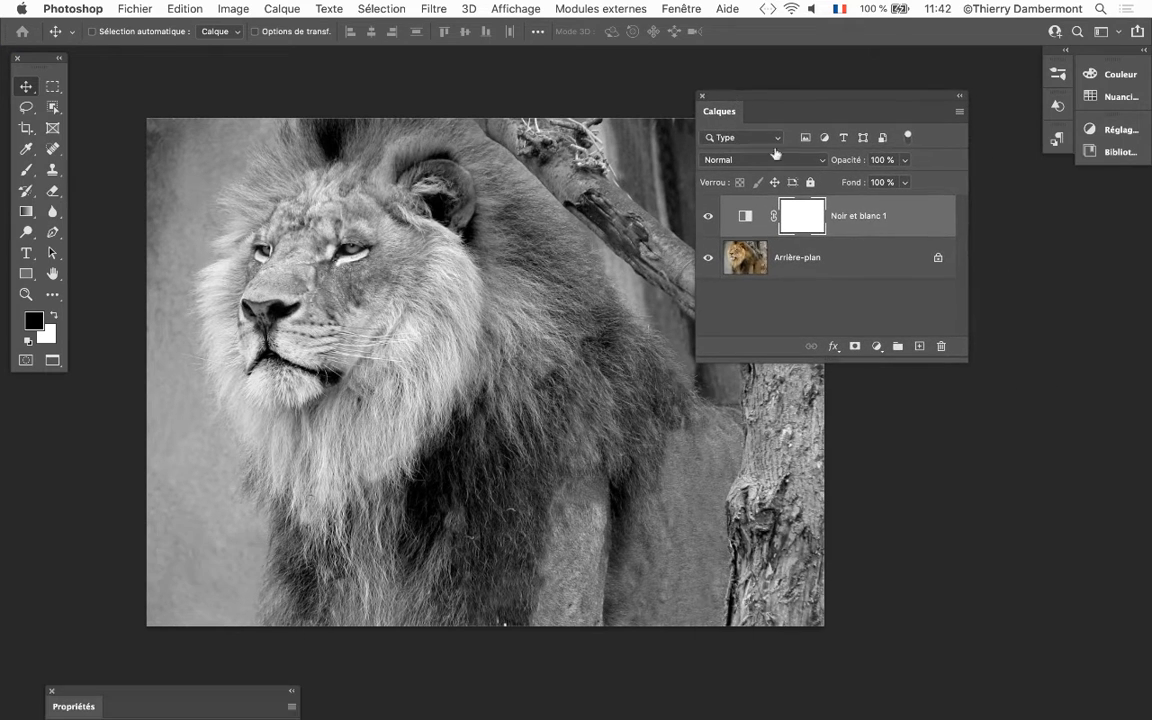
left_click_drag(964, 359, 919, 336)
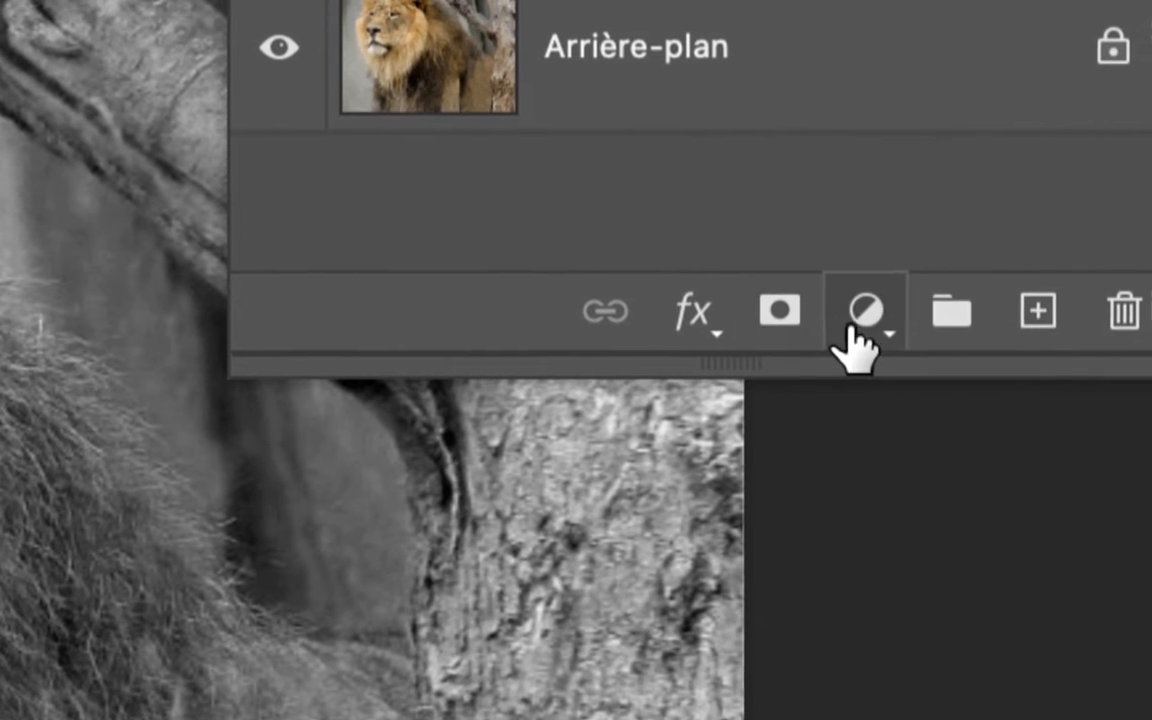
Step: Add a Teinte/Saturation adjustment layer above the Noir et blanc layer and enlarge the Calques panel to show all layers
left_click(897, 310)
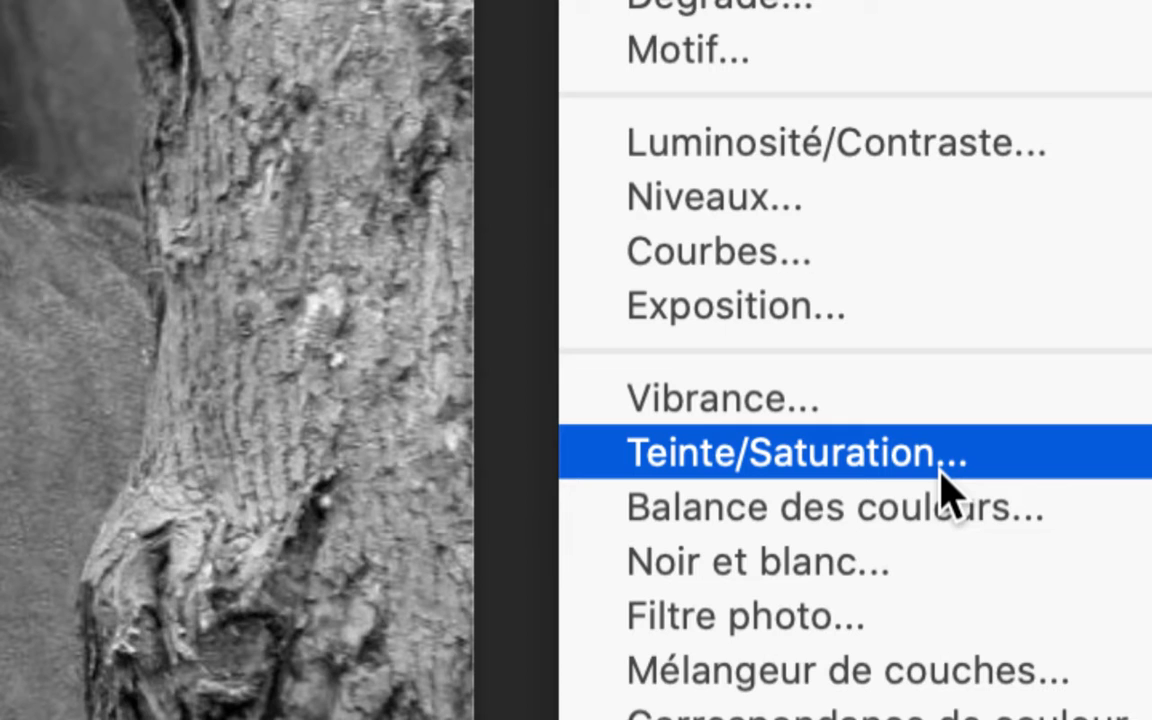
left_click(941, 474)
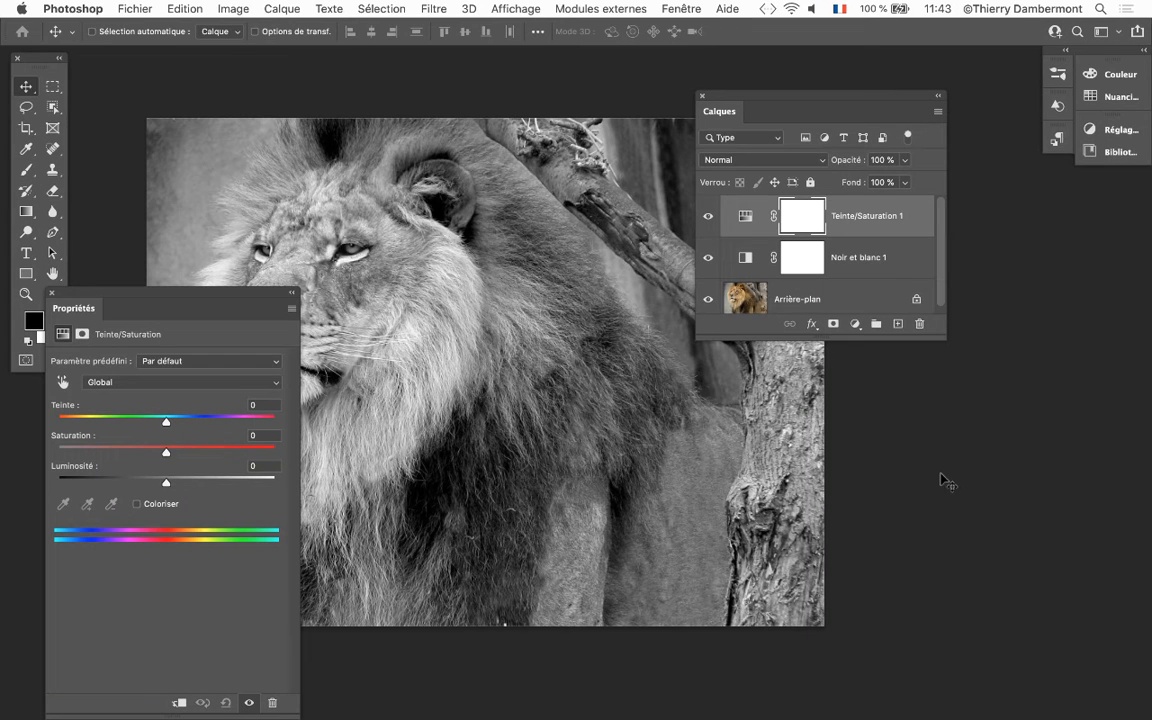
left_click_drag(941, 340, 938, 396)
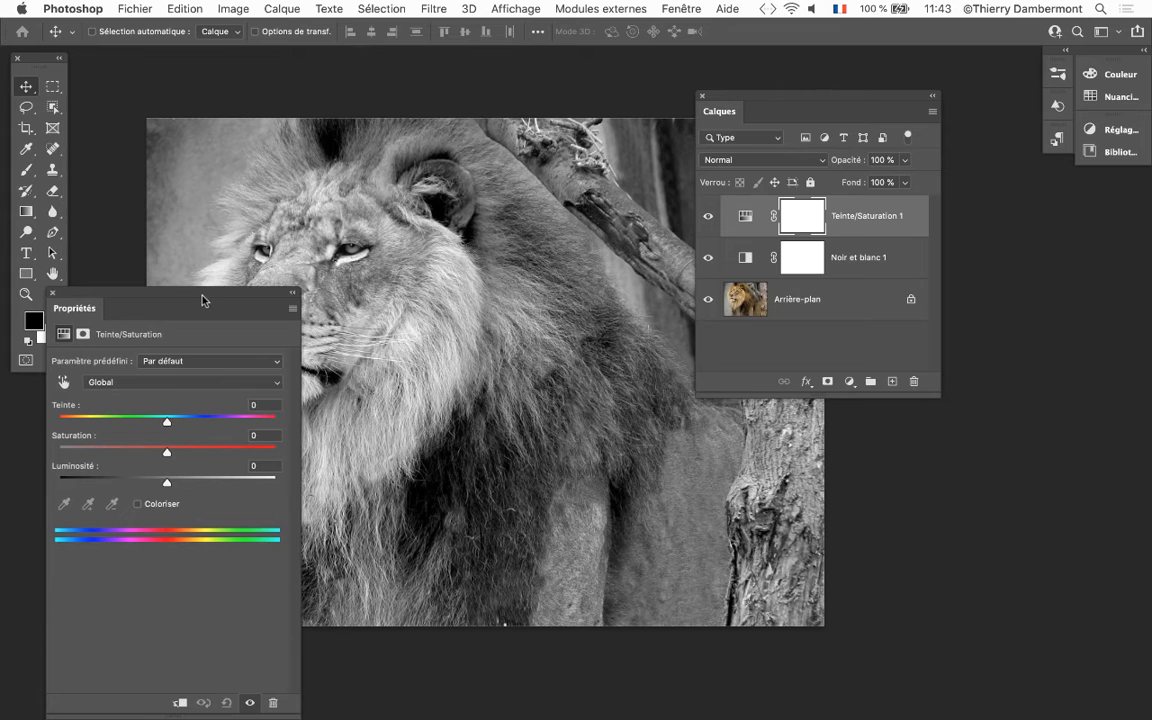
Step: Turn on Coloriser for the Teinte/Saturation adjustment and set Teinte to 221 for a blue tint
left_click_drag(205, 288, 899, 71)
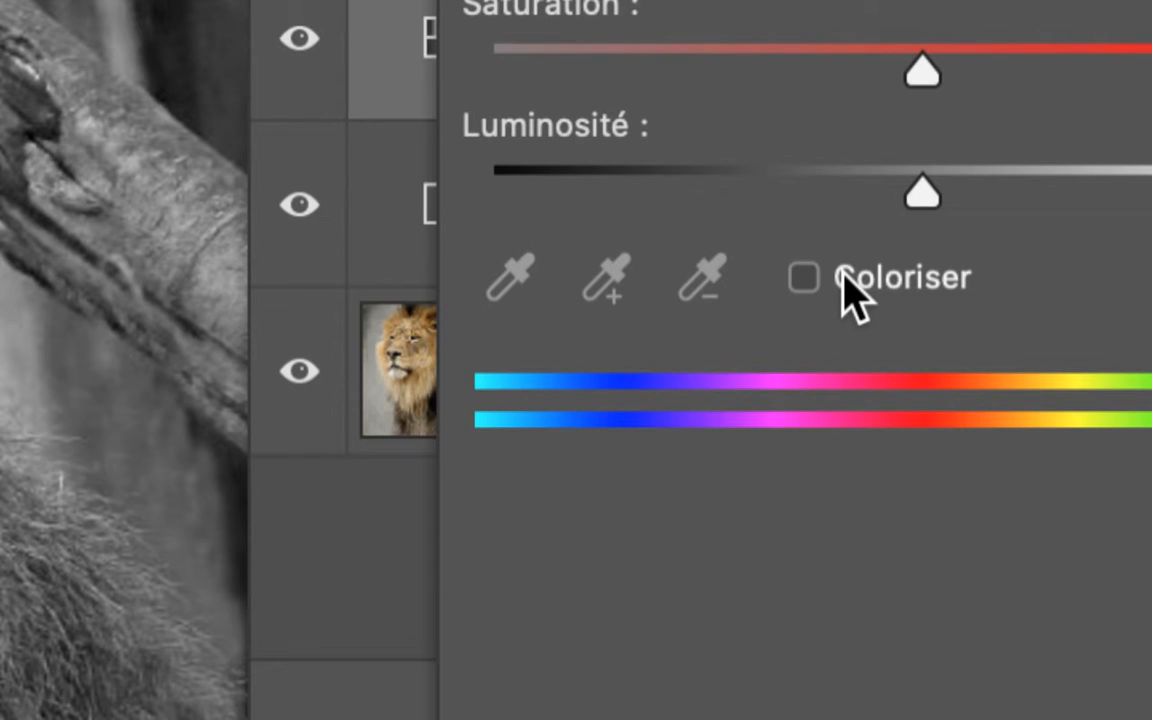
left_click(843, 276)
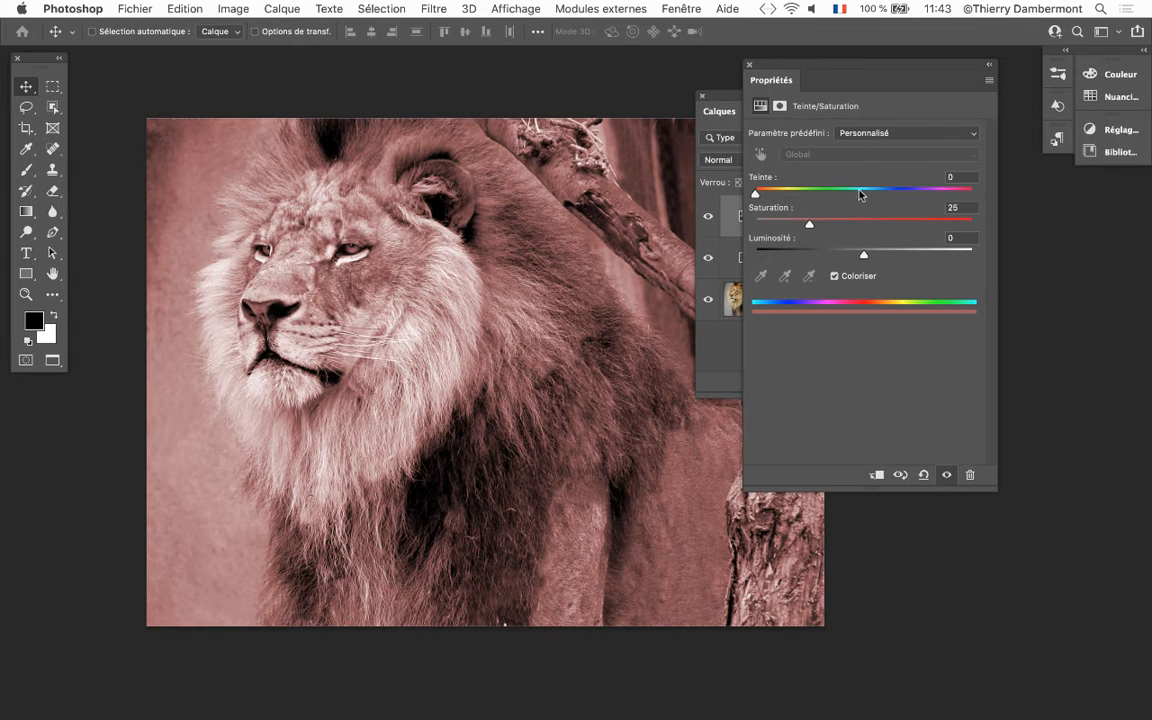
left_click(860, 193)
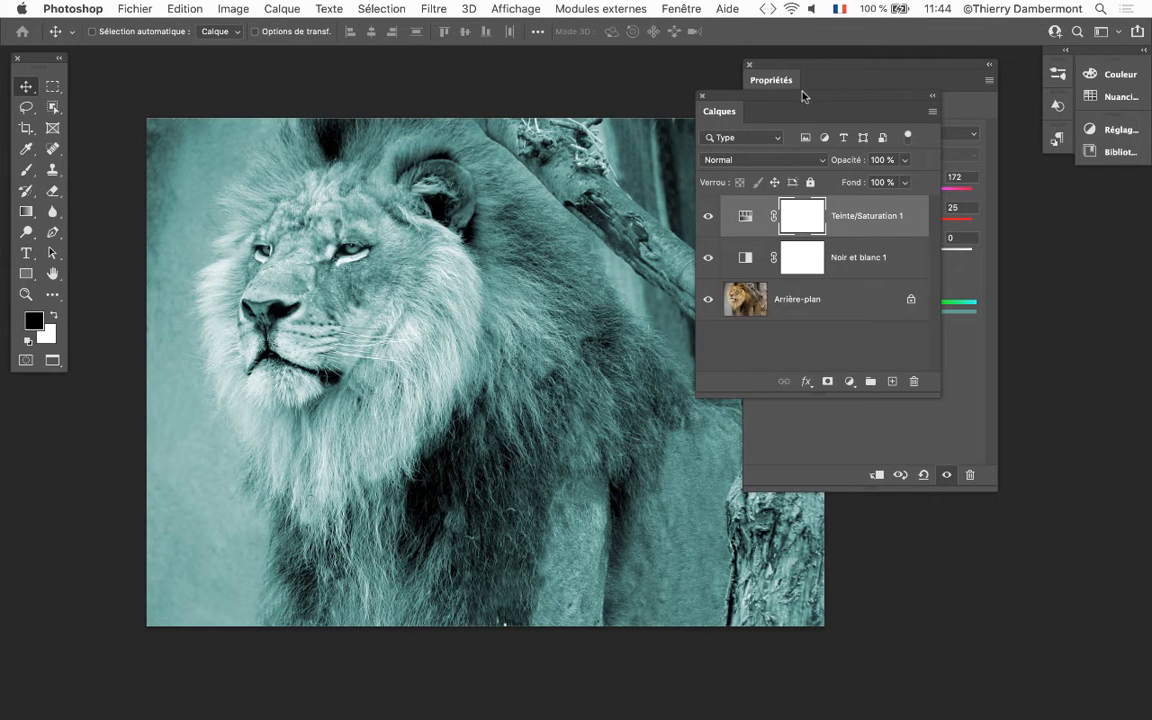
left_click_drag(803, 96, 983, 378)
left_click(877, 196)
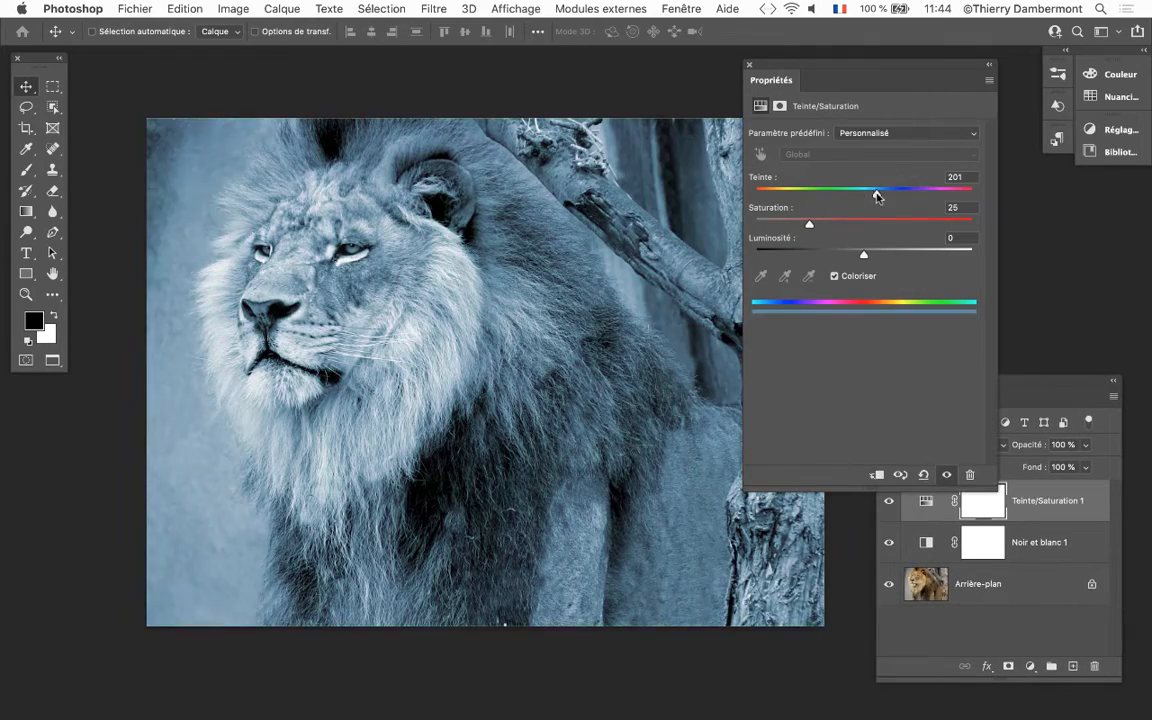
mouse_move(877, 196)
left_mouse_down()
mouse_move(912, 196)
mouse_move(860, 196)
mouse_move(930, 196)
mouse_move(889, 196)
left_mouse_up()
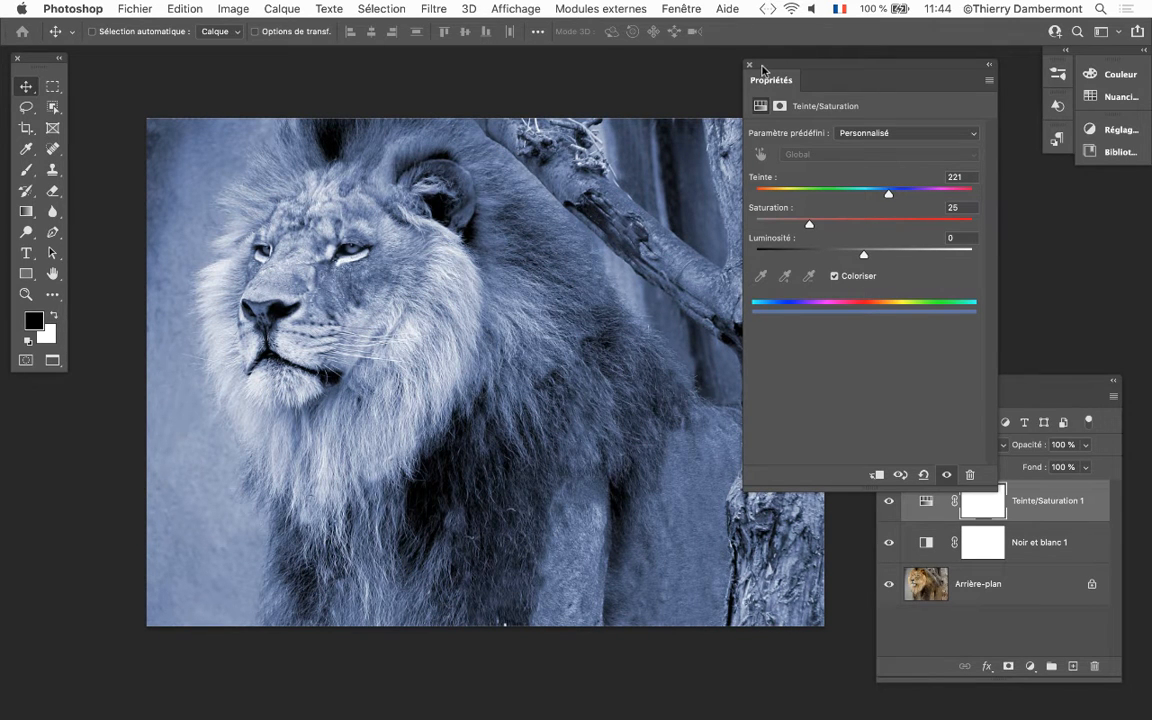
Step: Close the Propriétés panel and move the Calques panel back over the tree branch
left_click_drag(761, 68, 603, 71)
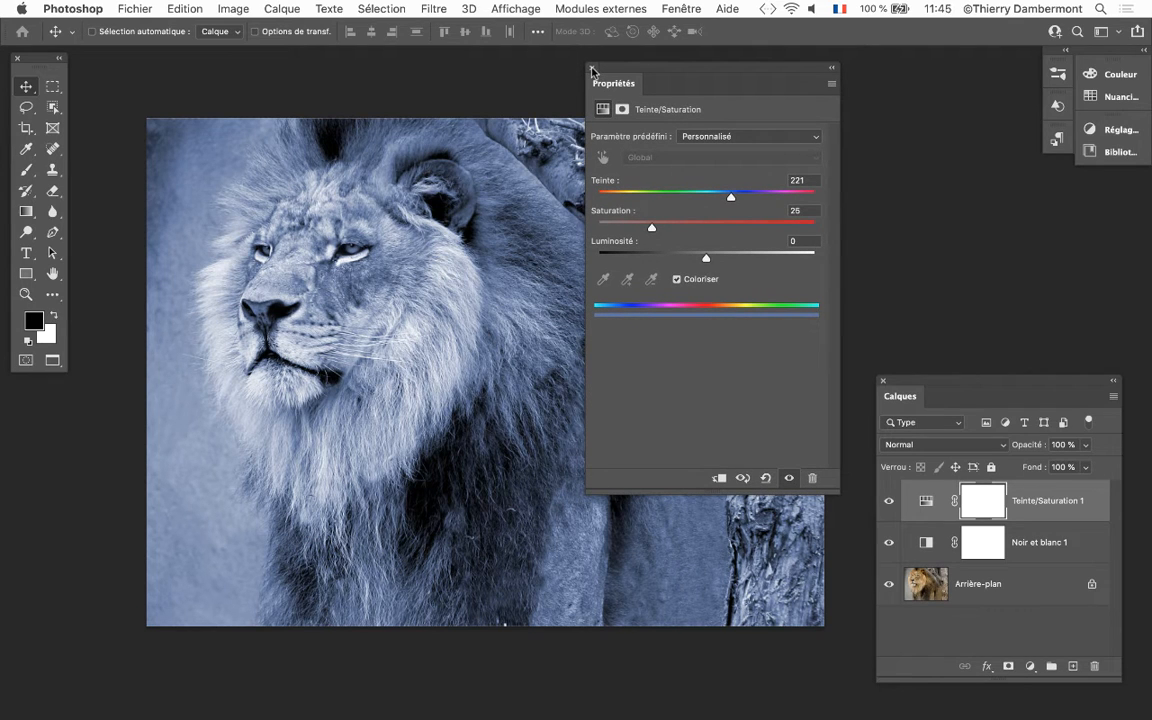
left_click(591, 69)
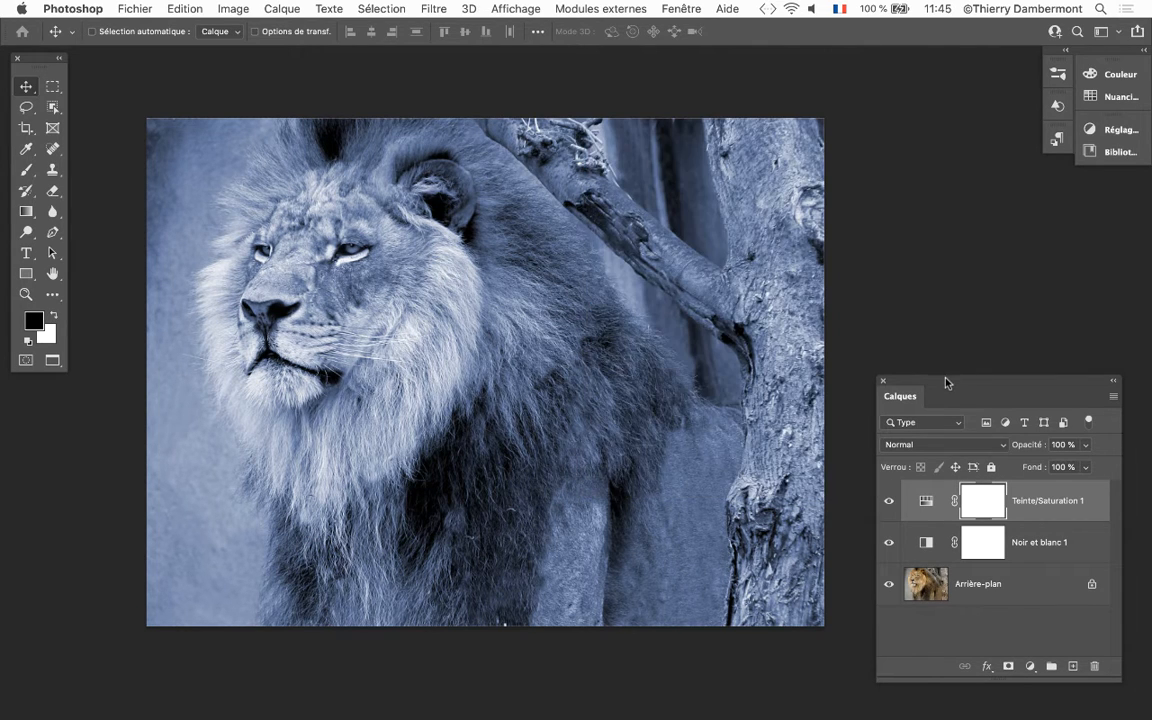
left_click_drag(946, 380, 737, 97)
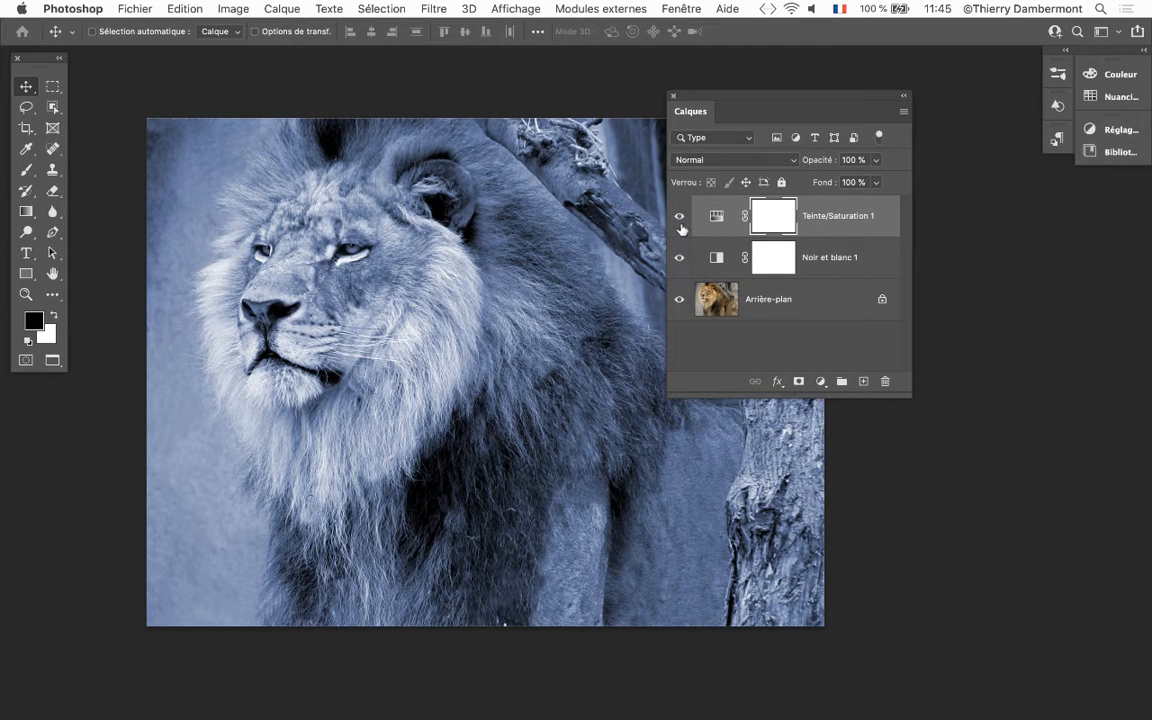
Step: Close the lion document and arrange the lioness image and Calques panel so the lioness is uncovered
left_click(118, 10)
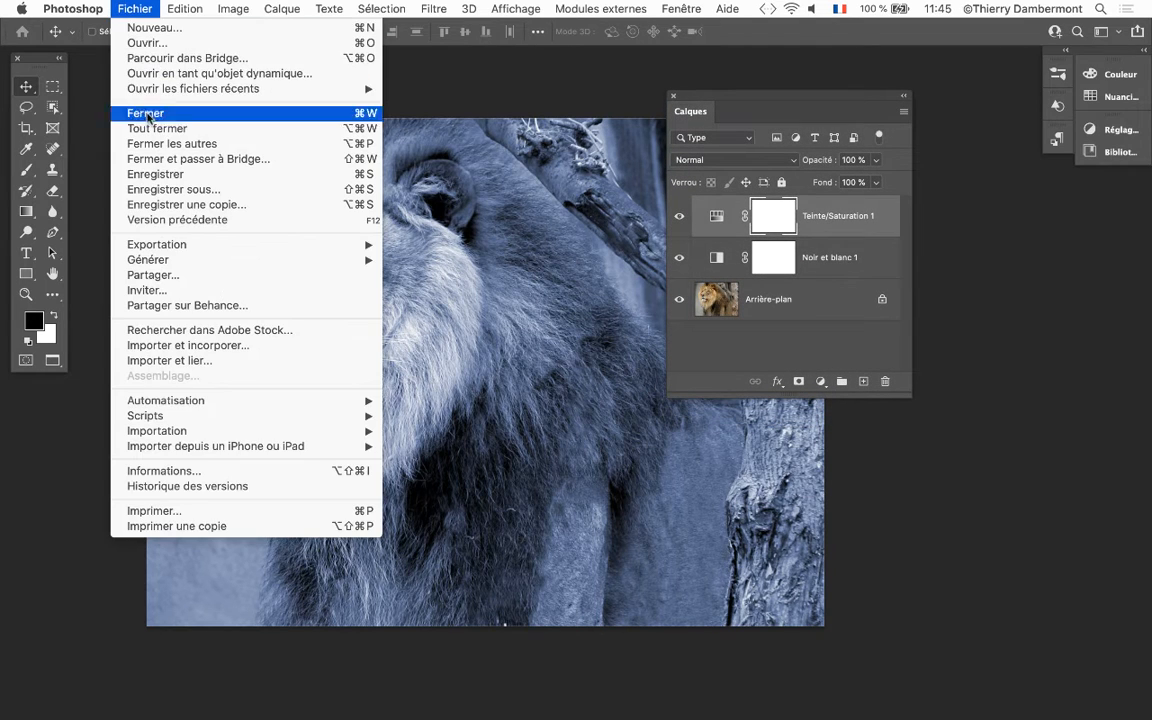
left_click(388, 297)
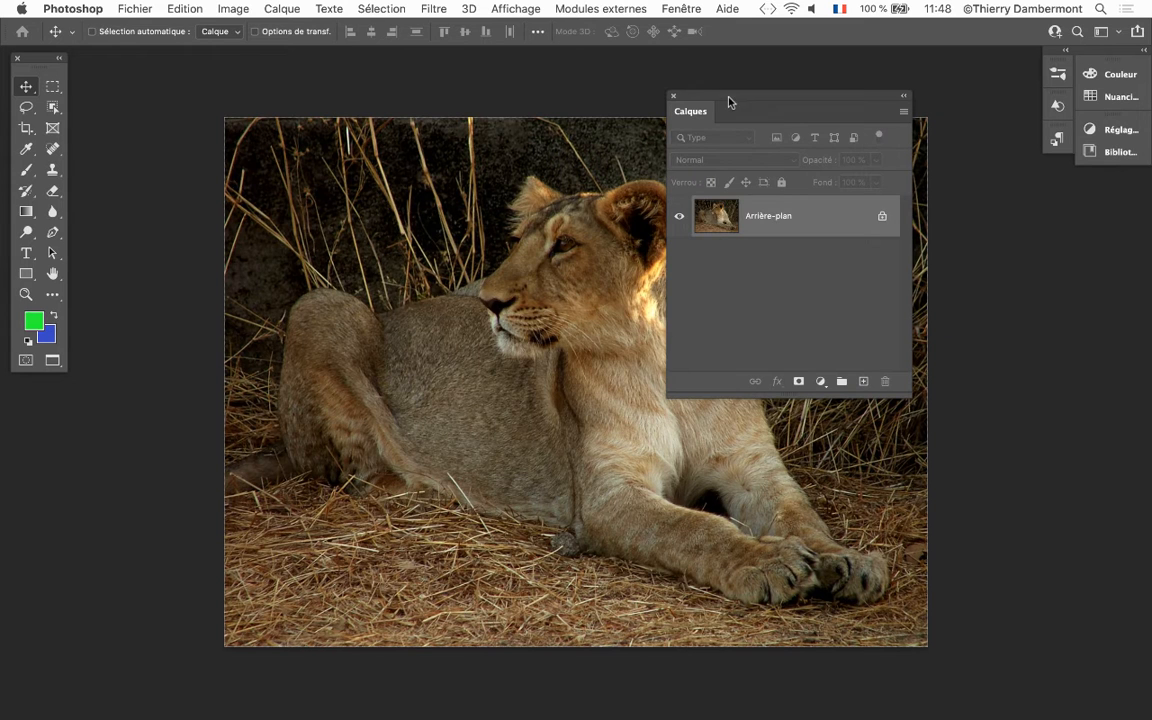
left_click_drag(729, 102, 825, 110)
scroll(764, 371, "right", 5)
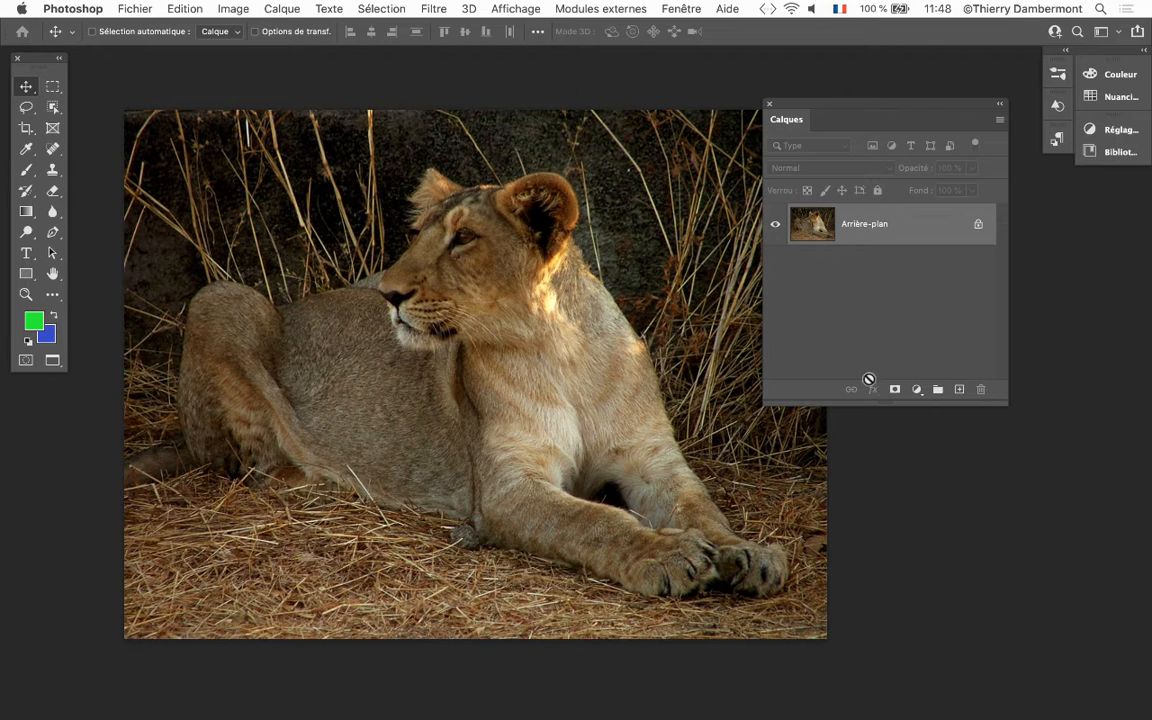
Step: Add a Niveaux adjustment layer to the lioness photo and move the Propriétés and Calques panels away from her head
left_click(915, 390)
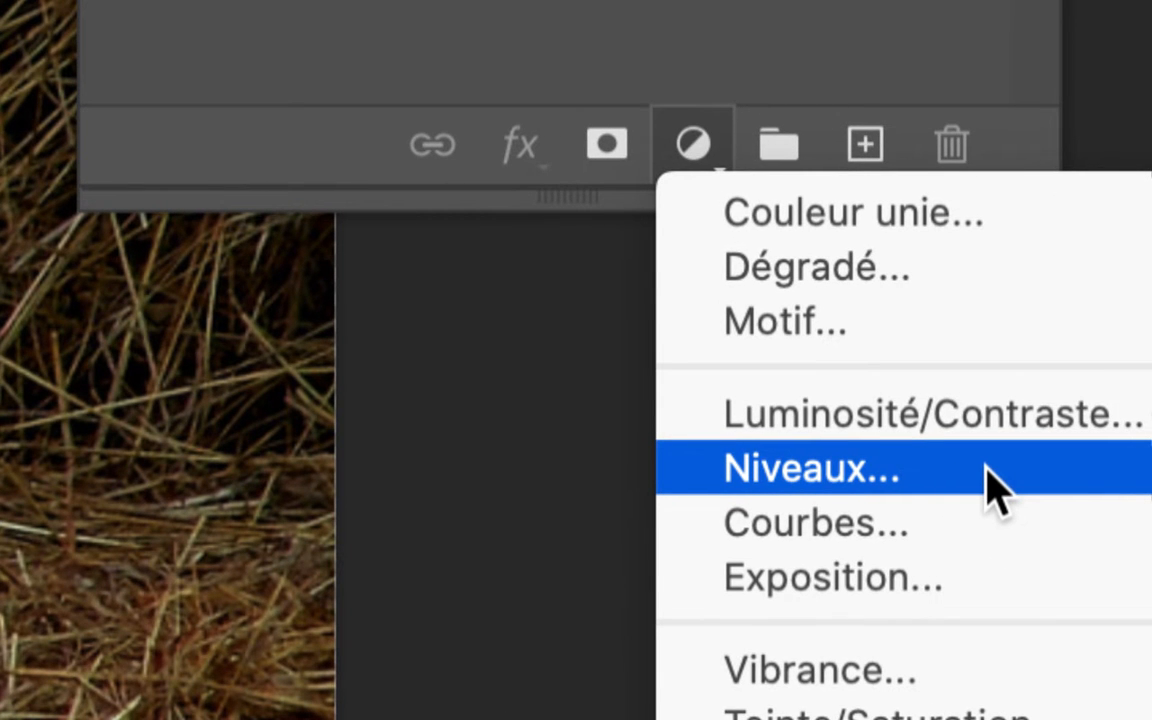
left_click(995, 488)
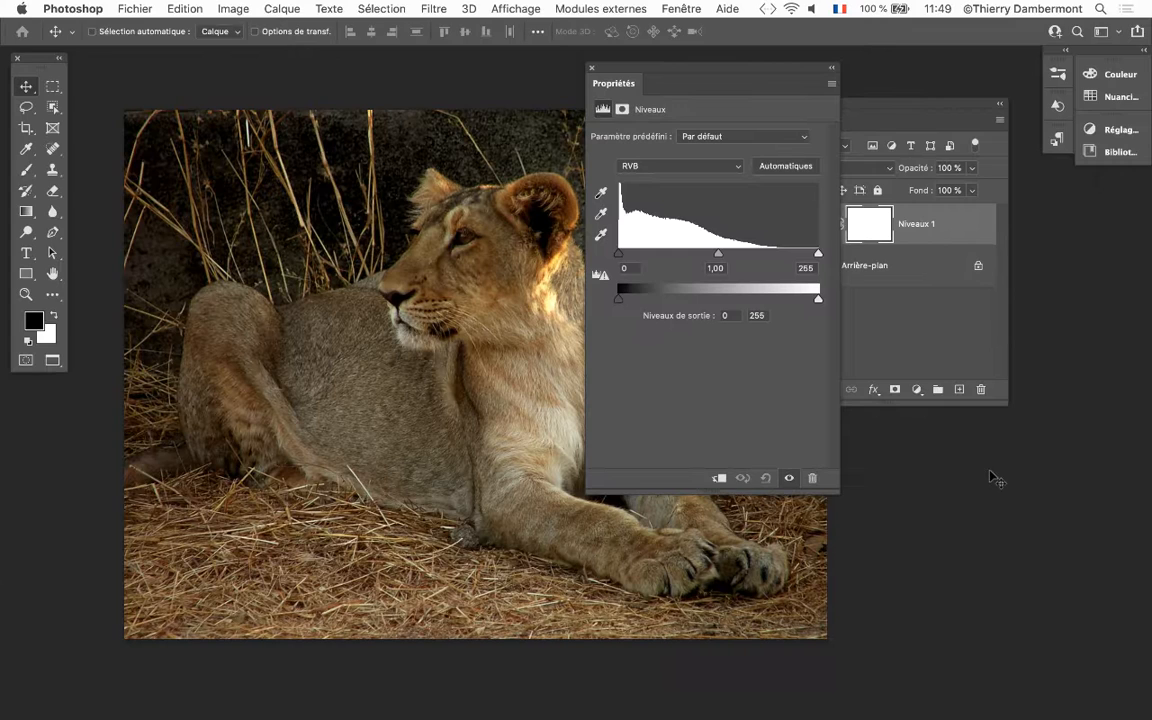
left_click_drag(839, 492, 833, 444)
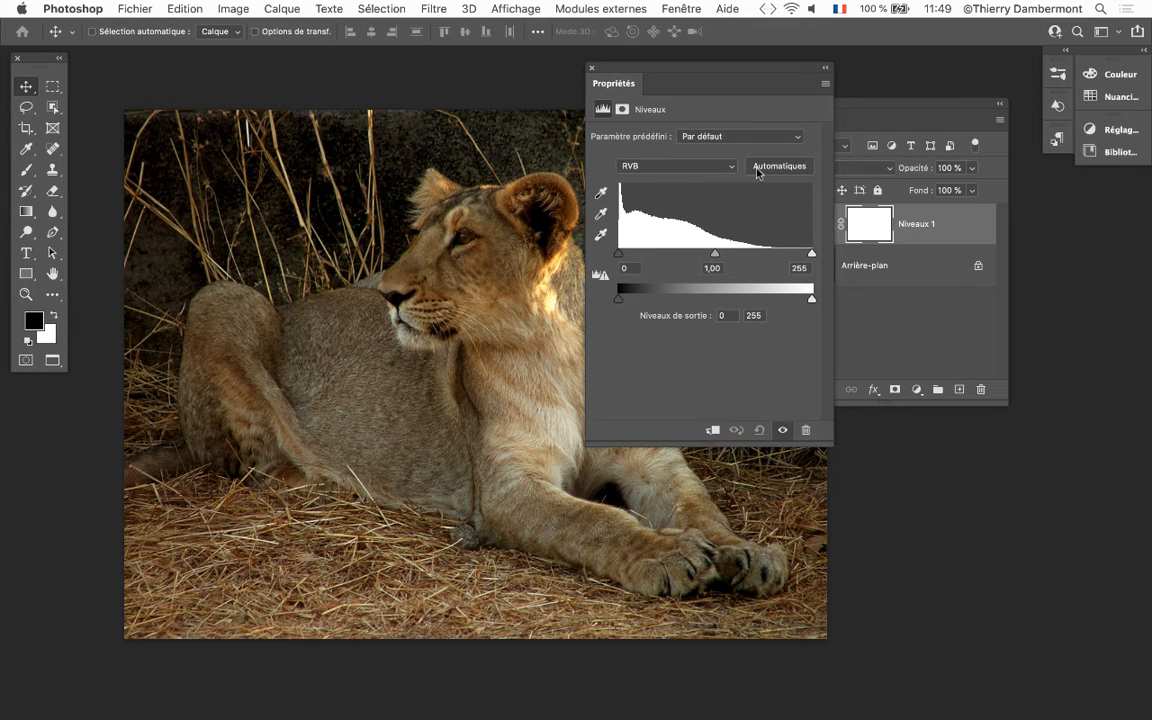
left_click_drag(726, 72, 238, 102)
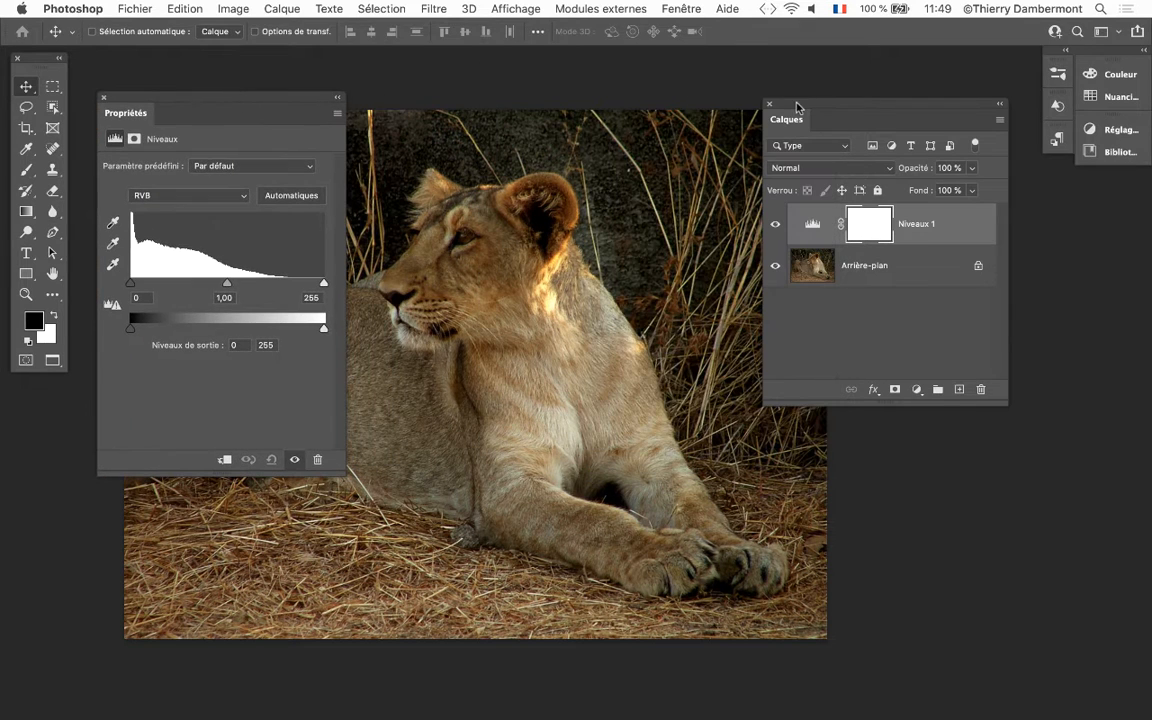
left_click_drag(797, 106, 815, 68)
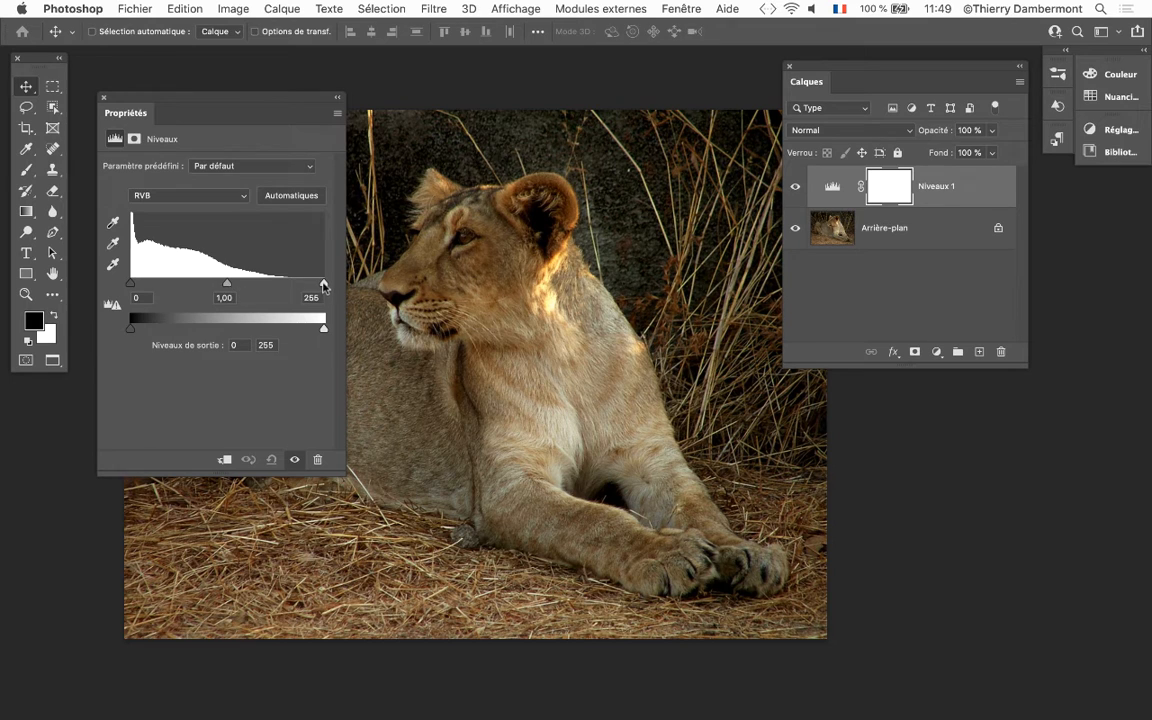
Step: Brighten the lioness photo by setting the Niveaux white input level to 187 and the midtones to 1,59
left_click_drag(323, 285, 267, 284)
left_click_drag(130, 286, 104, 289)
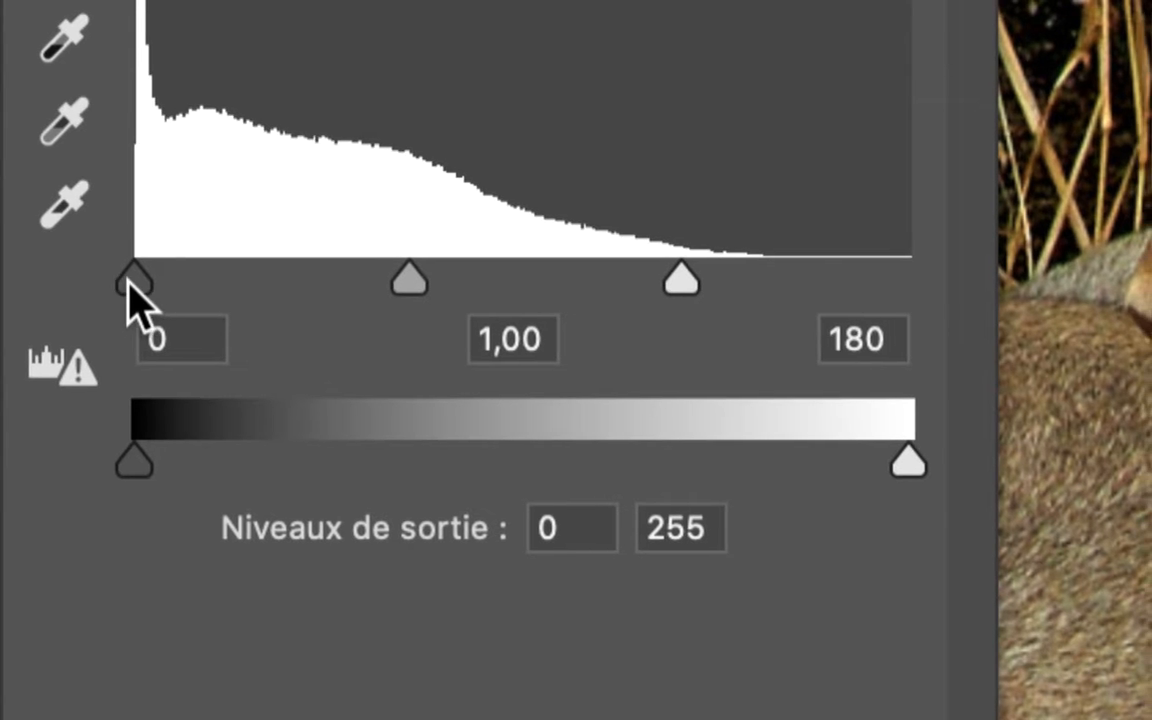
mouse_move(130, 278)
left_mouse_down()
mouse_move(159, 283)
mouse_move(127, 278)
left_mouse_up()
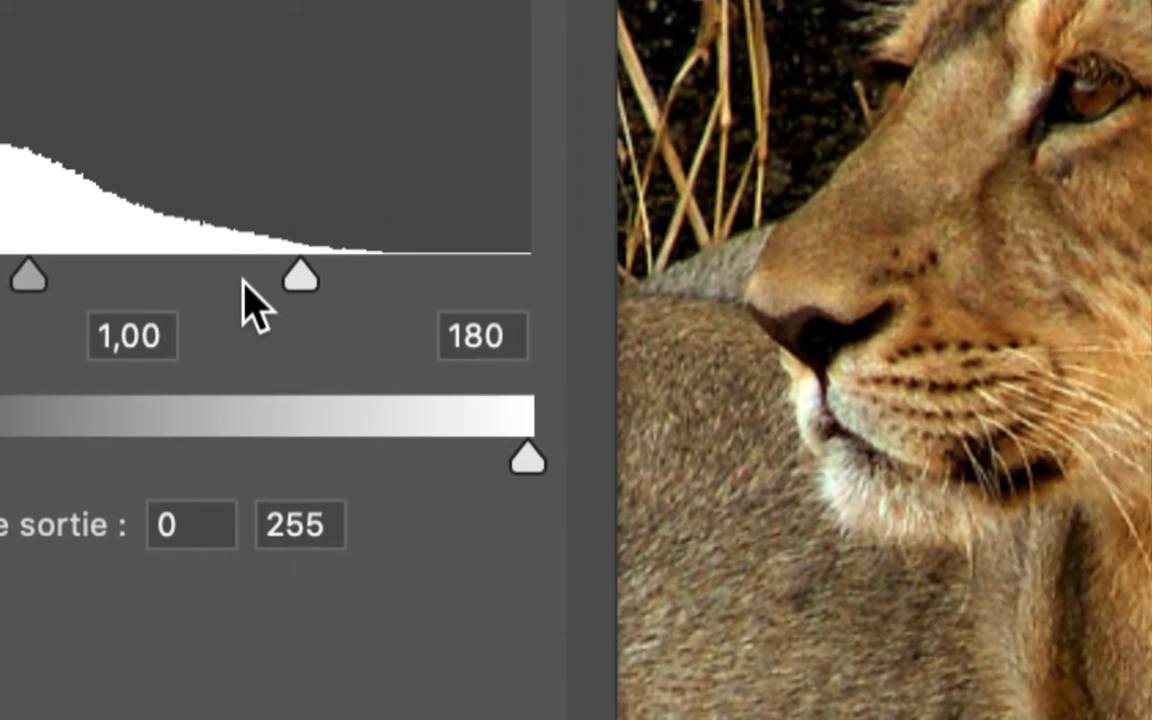
left_click_drag(266, 284, 88, 287)
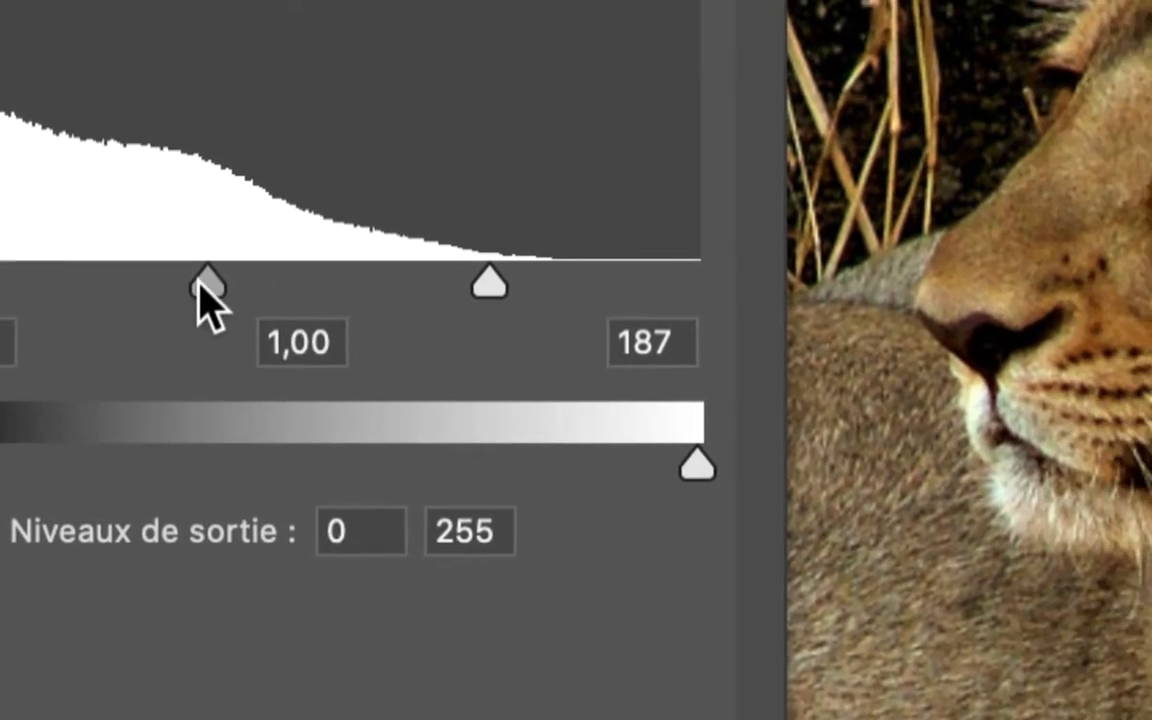
left_click_drag(203, 288, 120, 288)
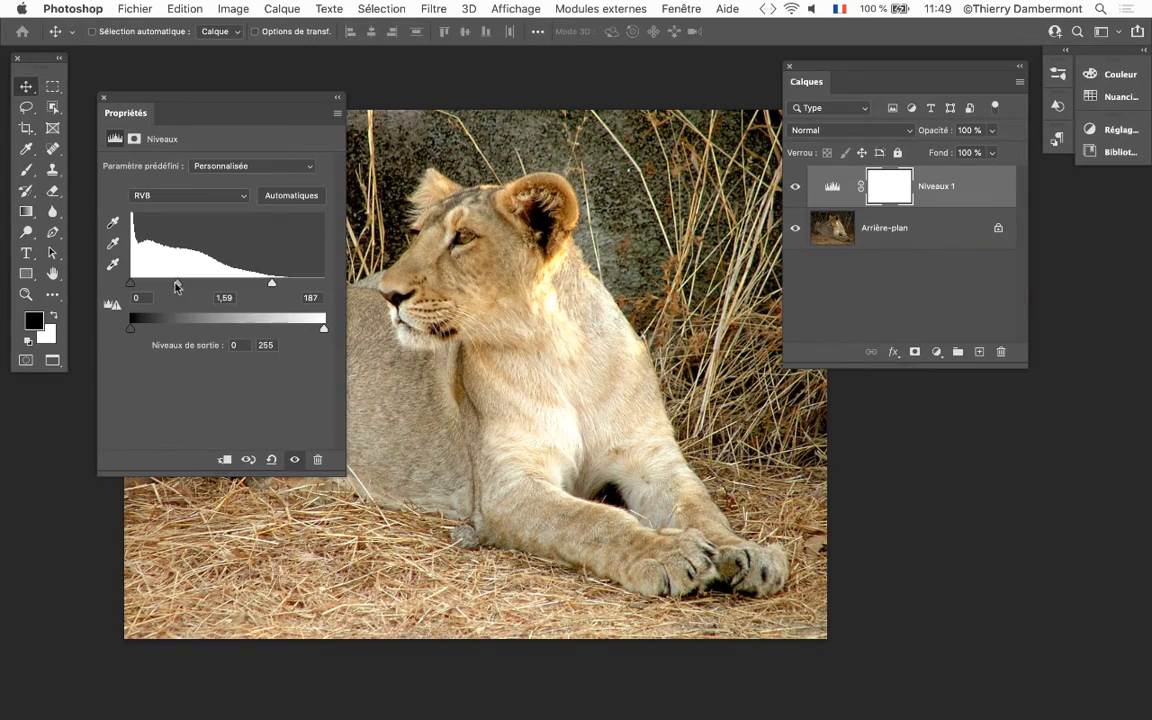
Step: Move the Propriétés panel off the lioness photo and place the Calques panel beside her head
left_click_drag(736, 70, 61, 551)
left_click_drag(120, 98, 946, 341)
left_click_drag(138, 547, 678, 116)
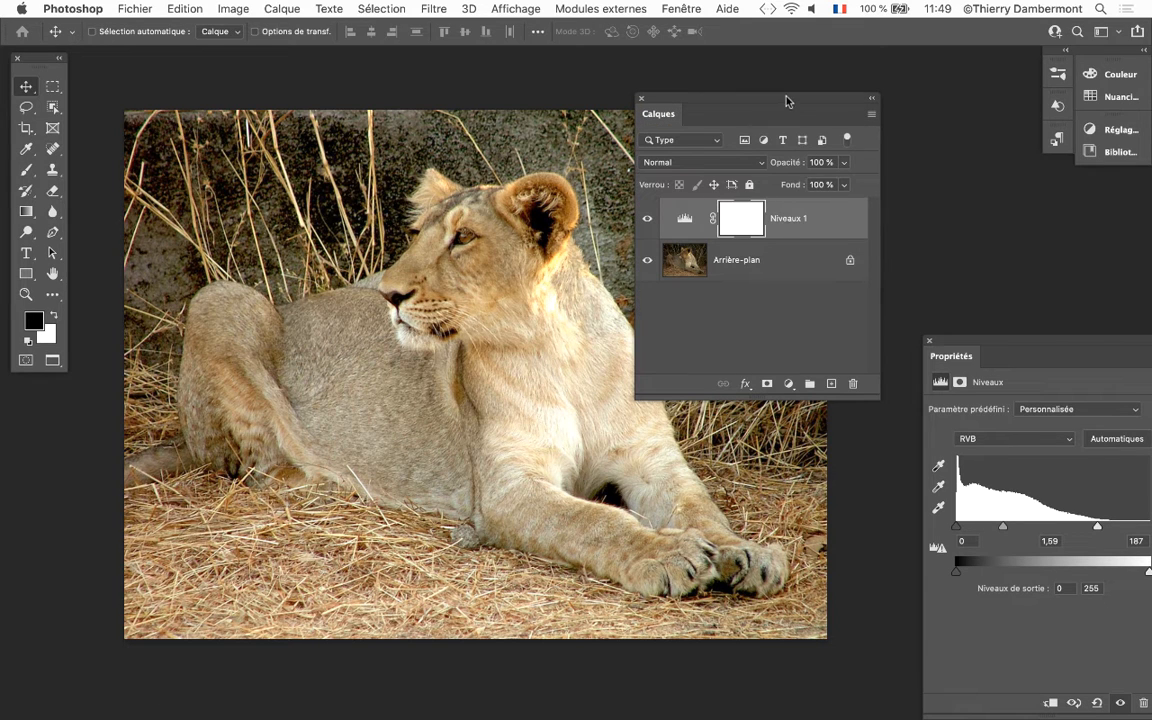
left_click_drag(787, 98, 801, 58)
left_click_drag(966, 343, 963, 163)
Step: Toggle the Niveaux 1 layer's visibility several times to compare the photo with and without the adjustment
left_click(660, 181)
left_click(660, 181)
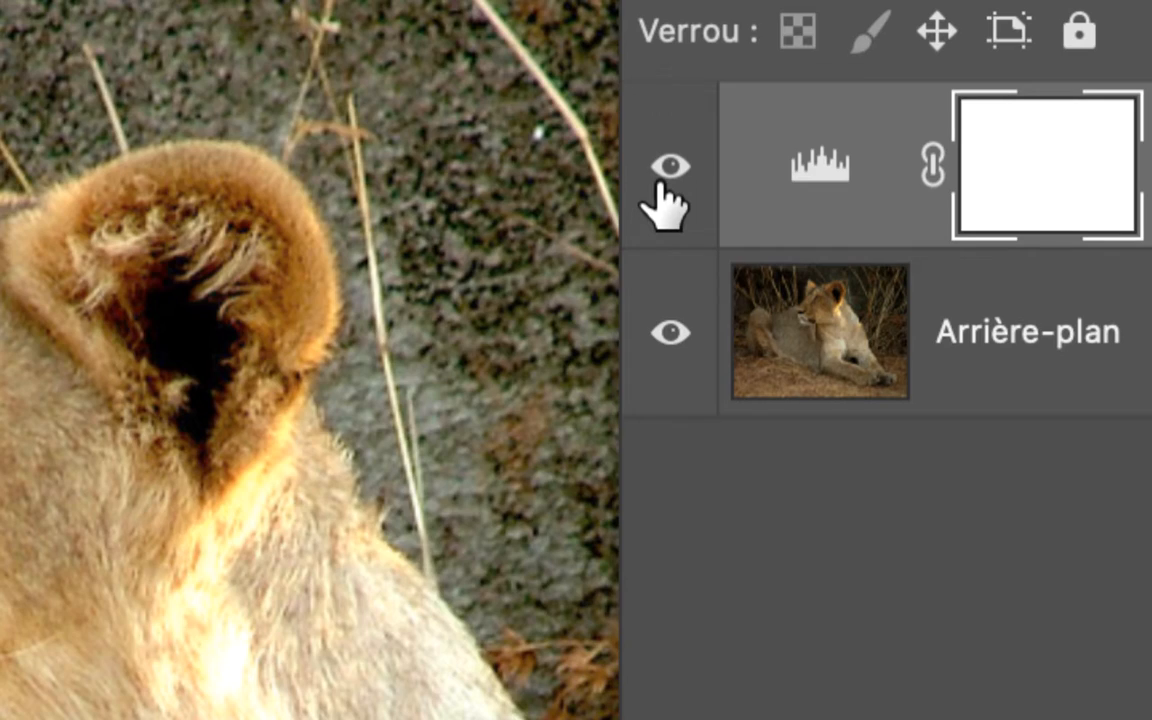
left_click(660, 186)
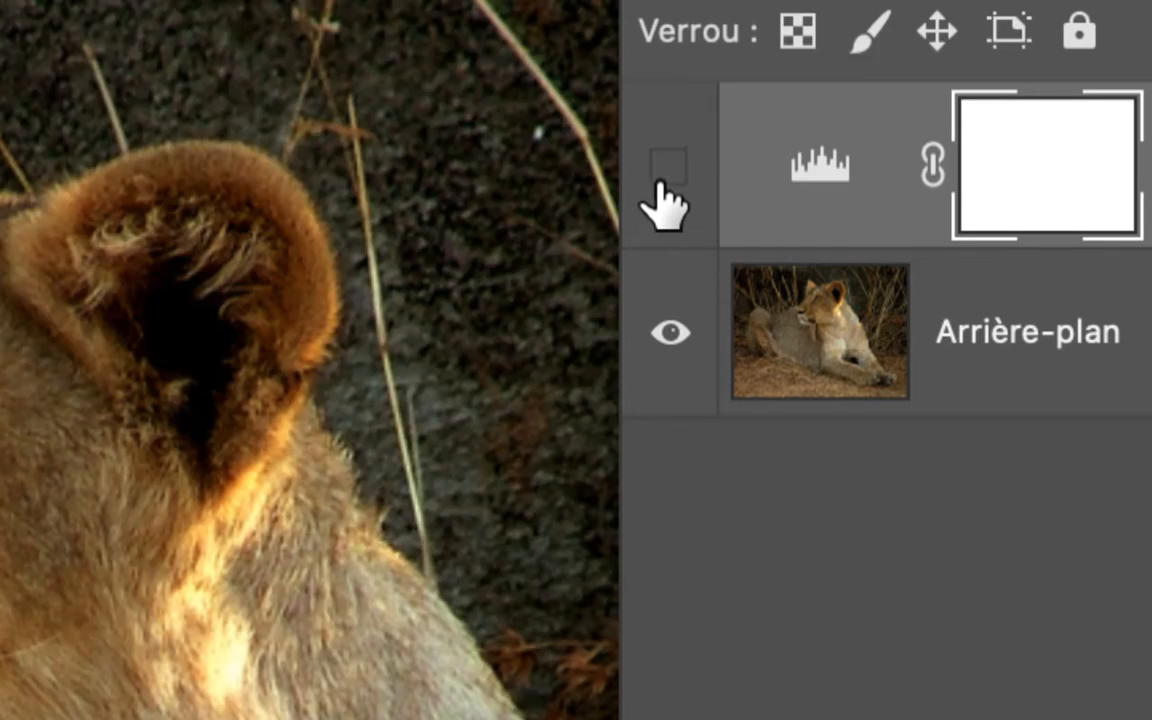
left_click(660, 186)
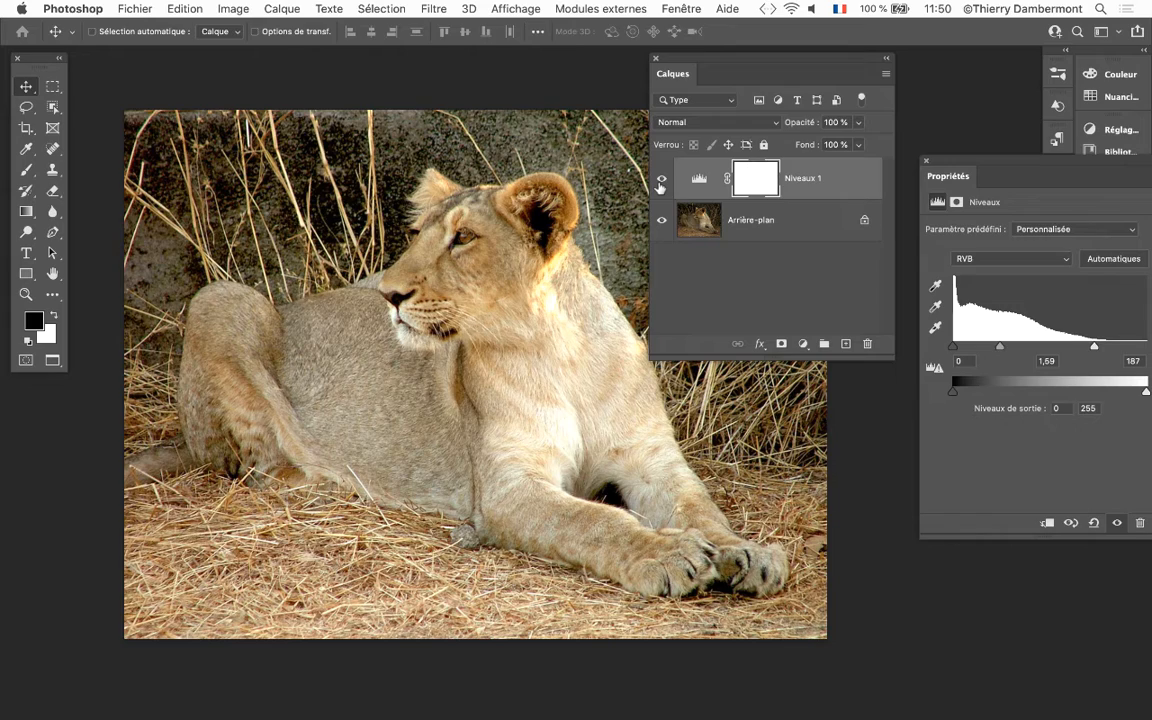
left_click(660, 185)
left_click(660, 185)
Step: Save the lioness document with its Niveaux adjustment layer
left_click(80, 8)
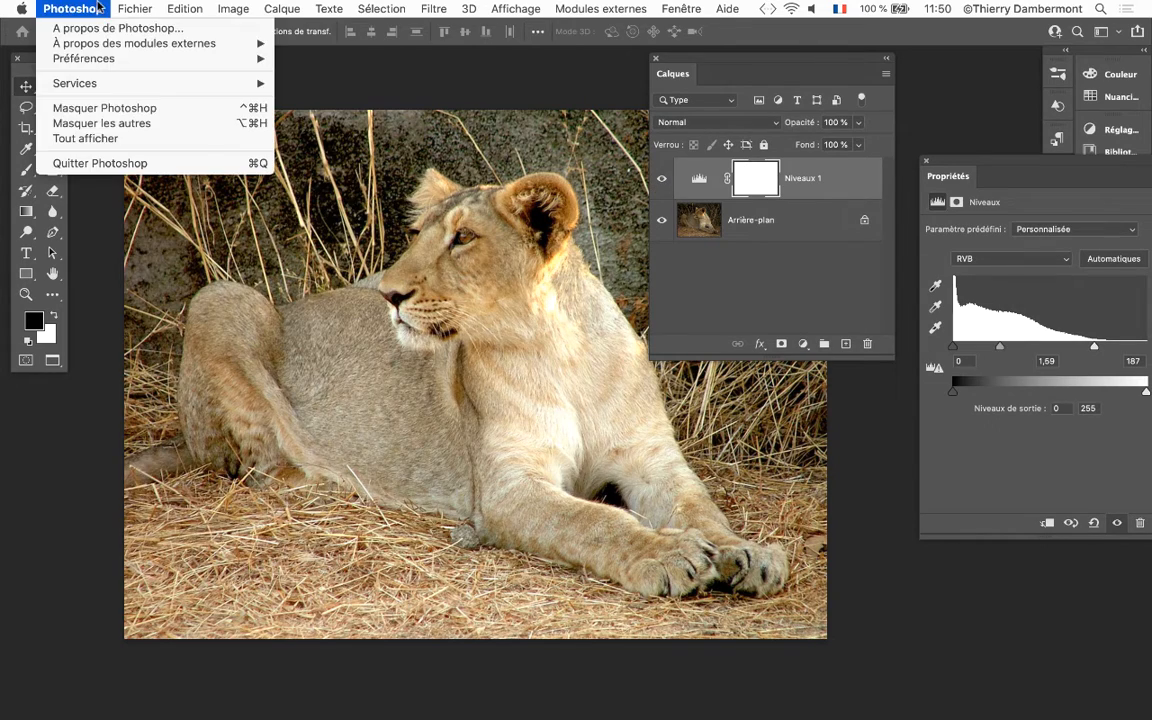
mouse_move(135, 8)
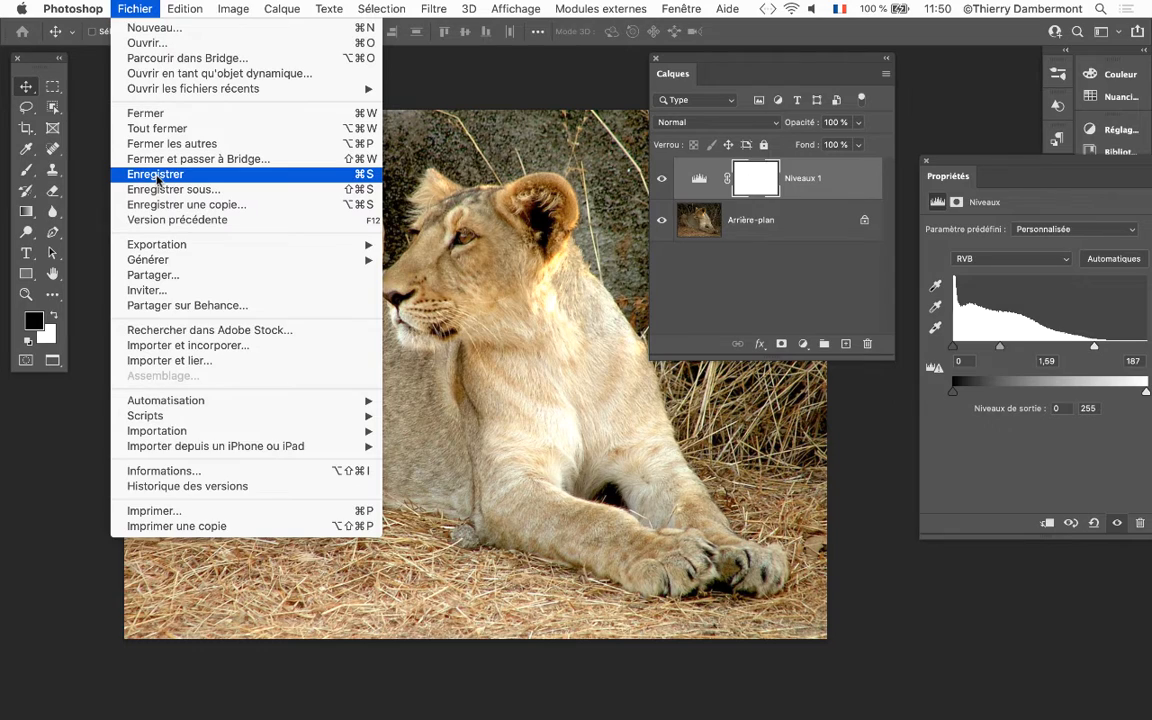
left_click(158, 172)
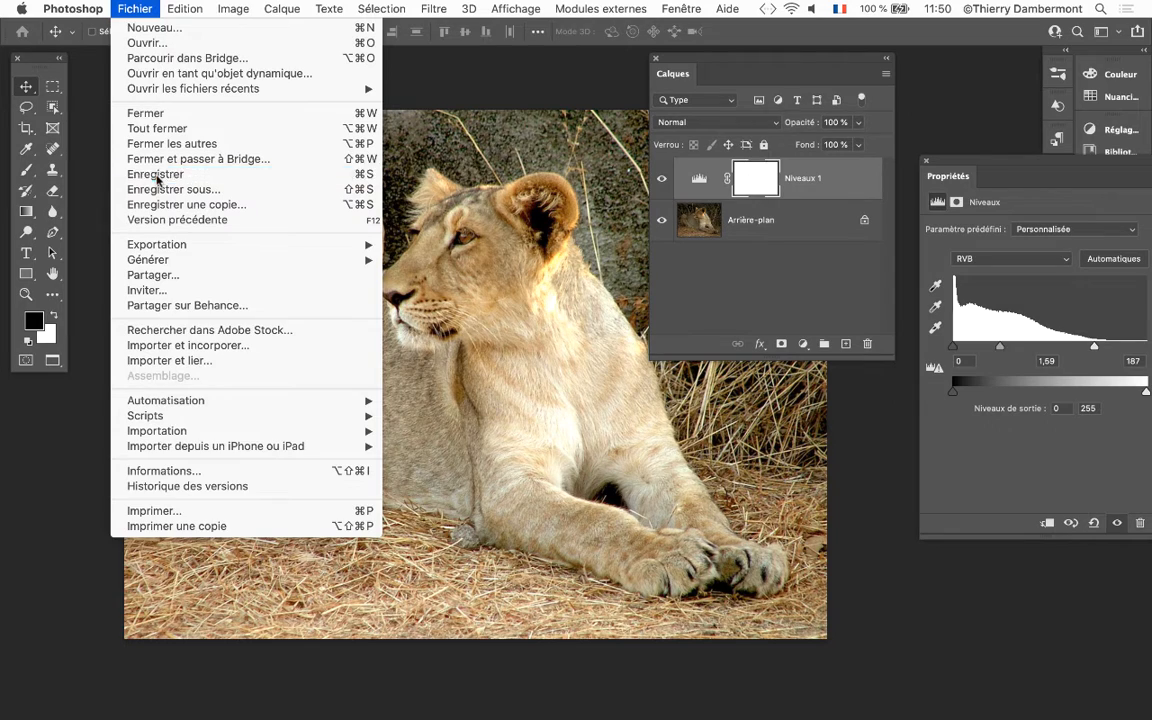
Step: Return to the standard screen mode, hide the other applications and move the Calques panel away from the document tabs
key("f")
key("f")
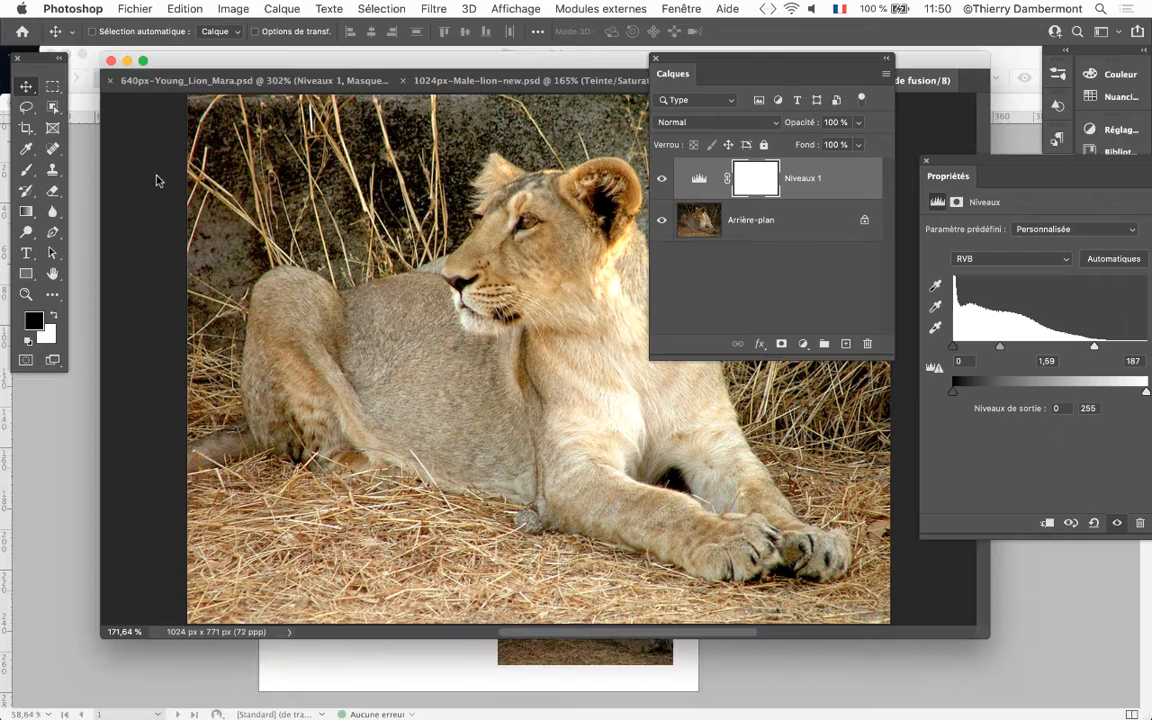
left_click(92, 31)
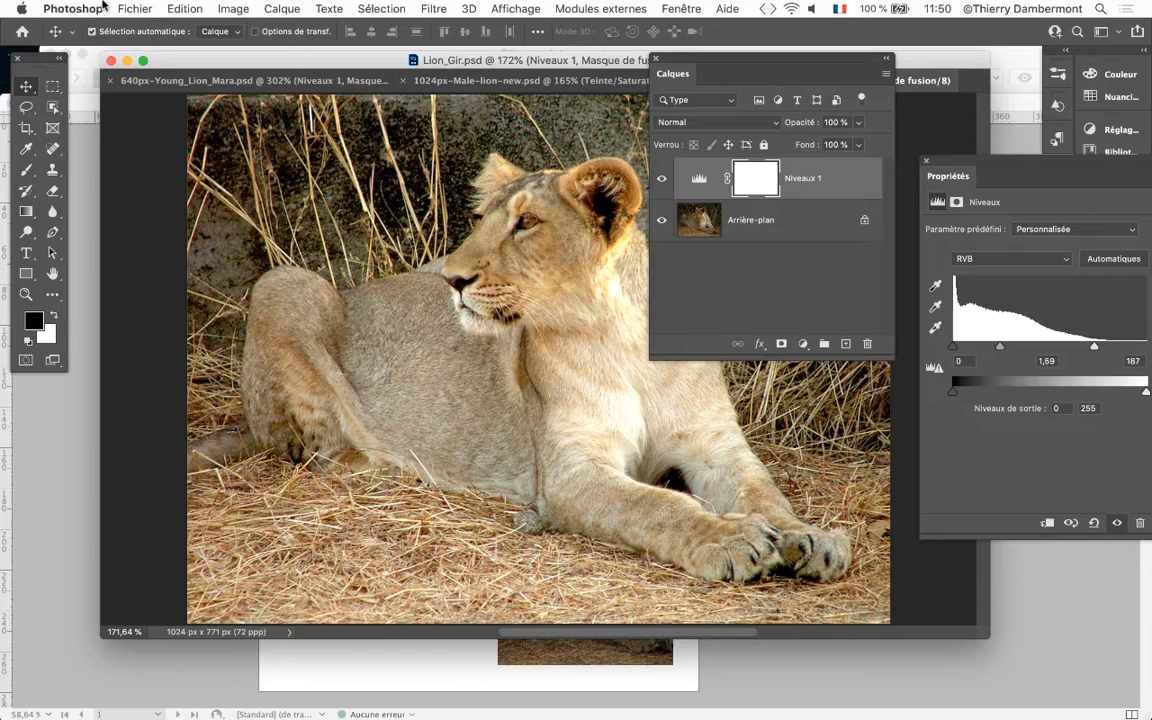
key("alt+super+h")
left_click_drag(731, 67, 106, 502)
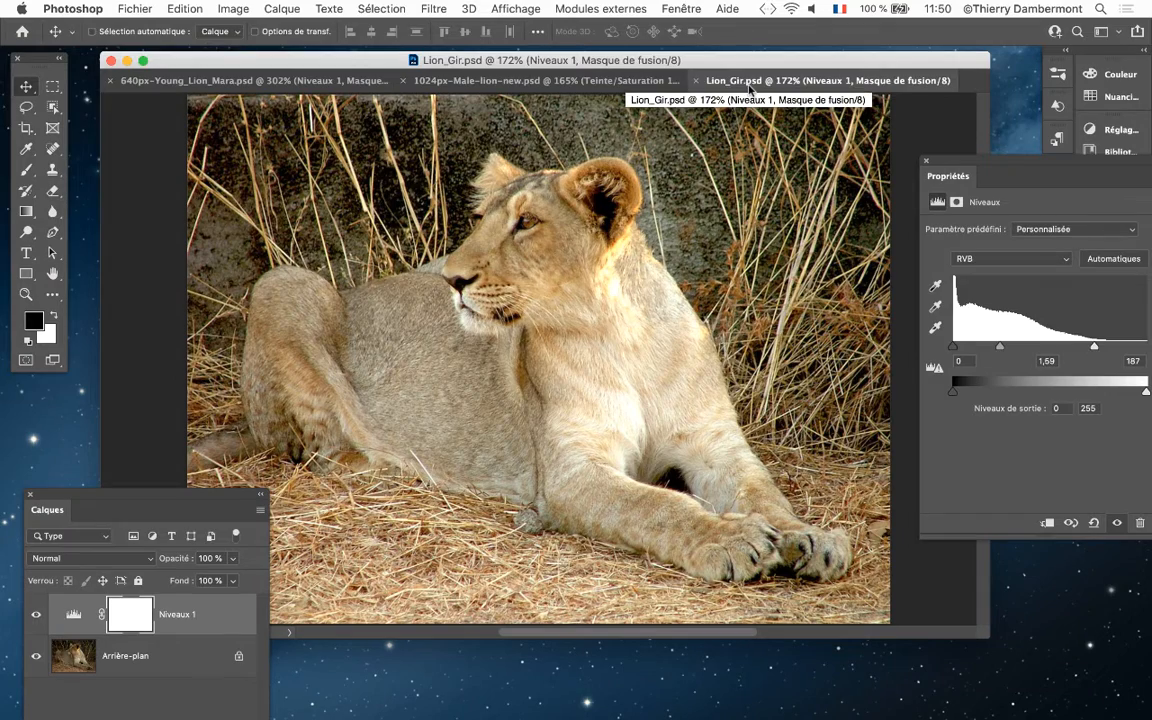
Step: Switch to InDesign and select the placed lioness image in second document 02.indd
key("super+Tab")
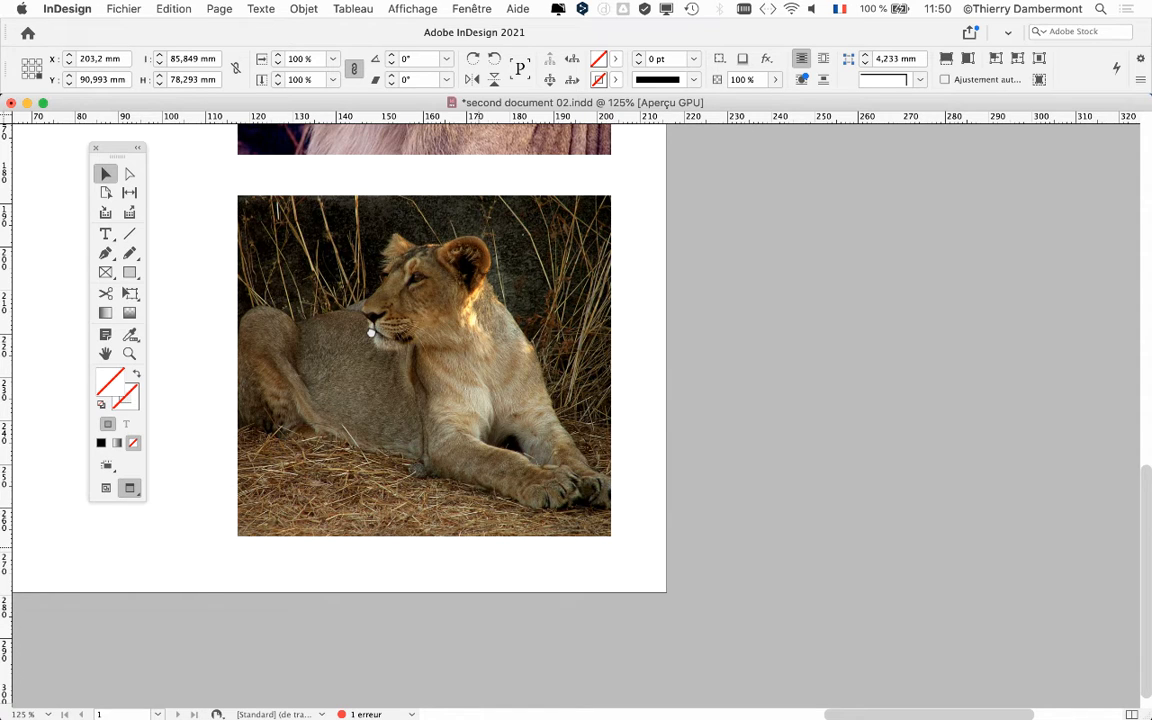
left_click_drag(371, 333, 369, 319)
left_click(277, 225)
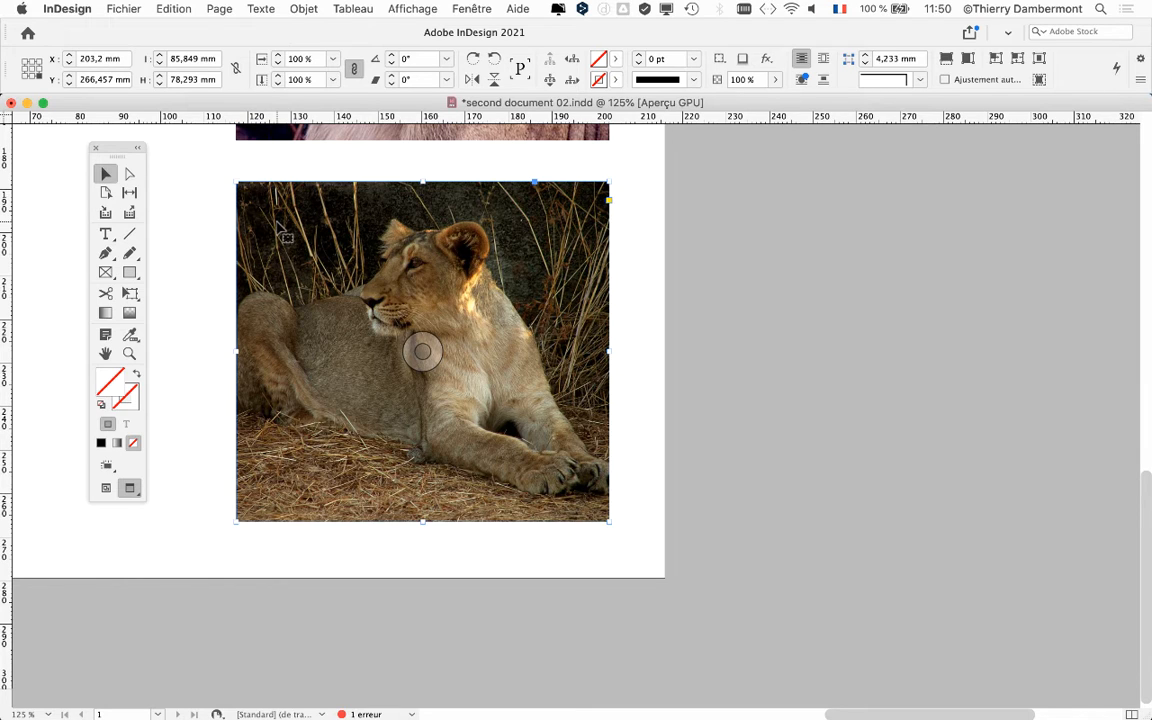
left_click_drag(268, 228, 221, 230)
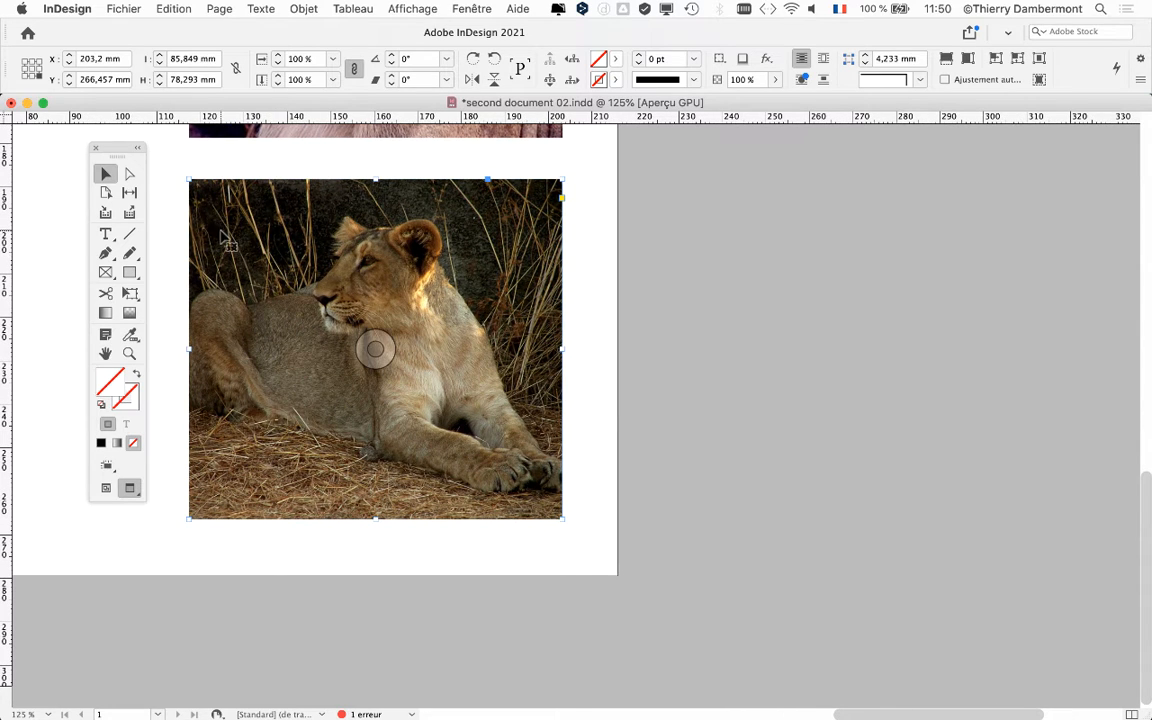
Step: Show the Liens panel and update the modified Lion_Gir.psd link
left_click(471, 8)
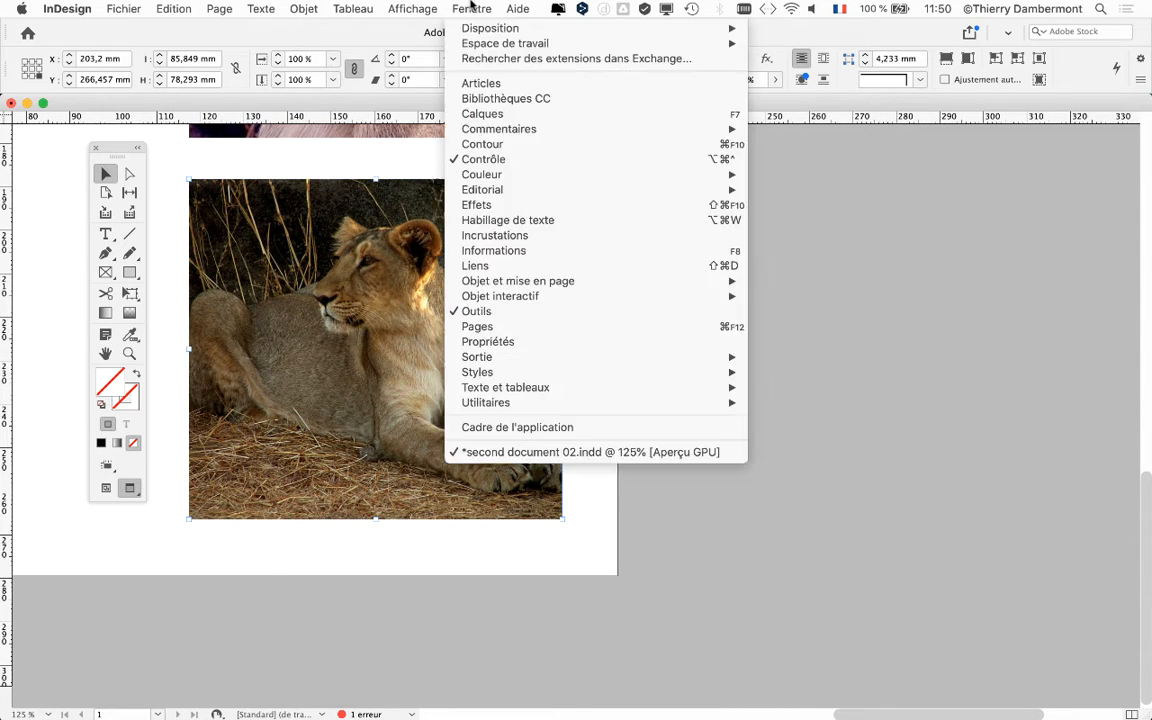
left_click(506, 265)
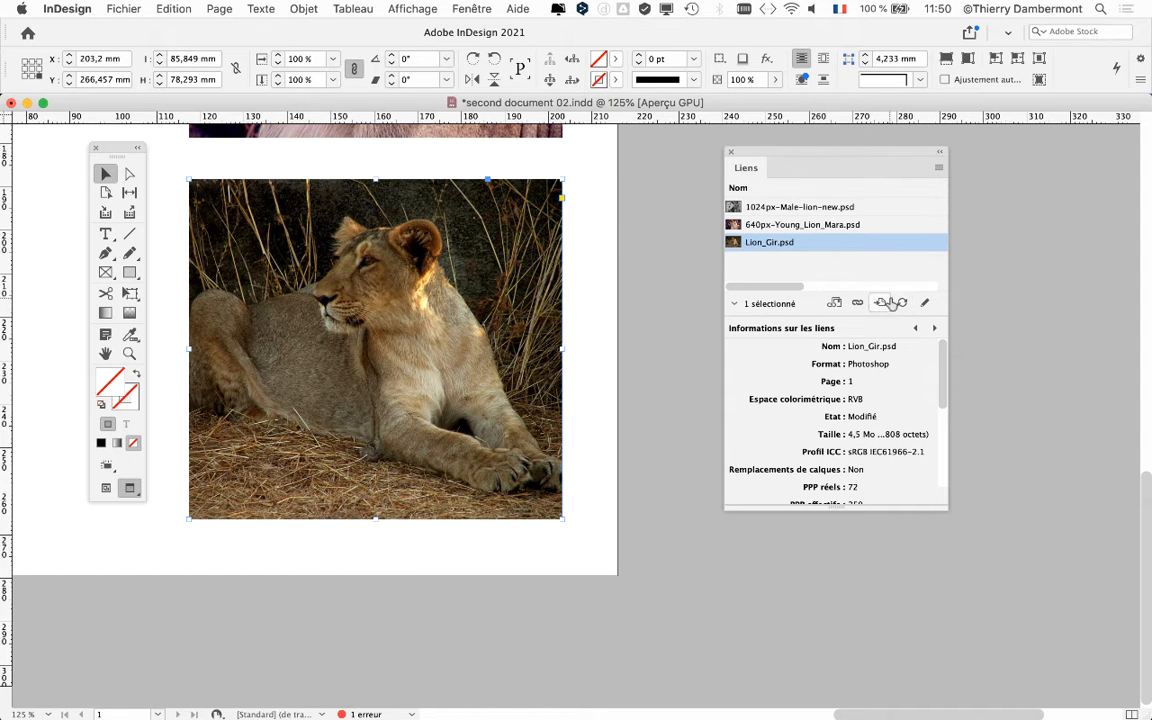
left_click(902, 304)
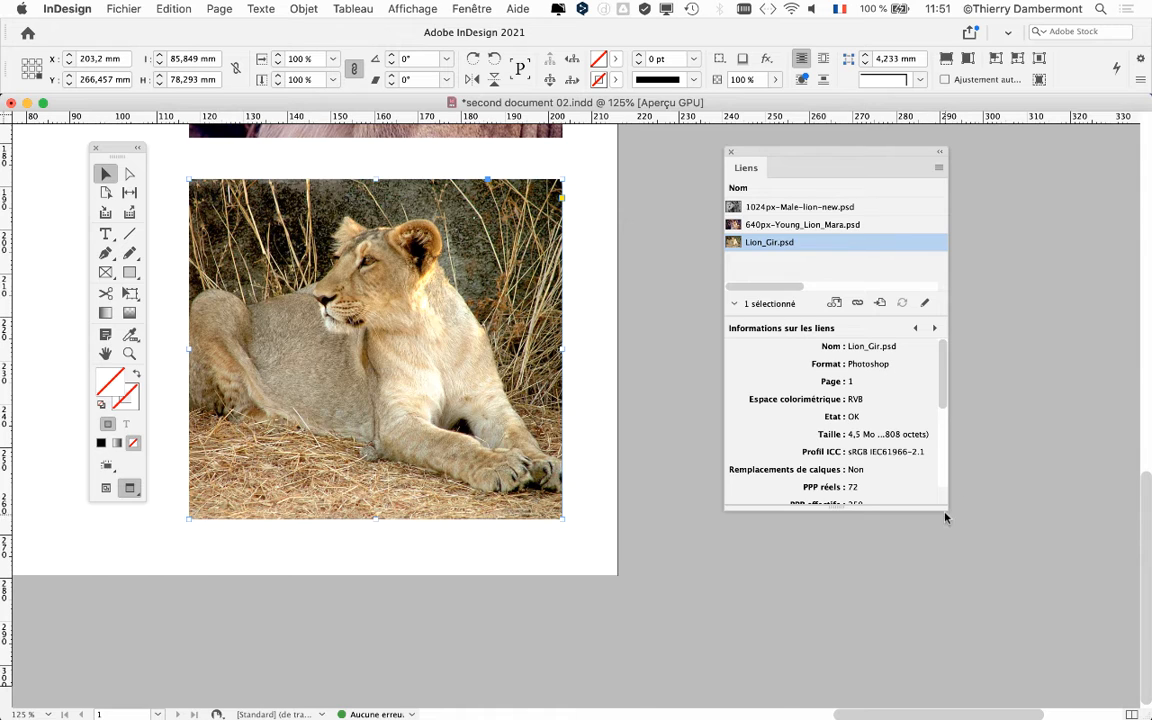
Step: Resize the Liens panel so that its status and page columns show, and enlarge its list of links
left_click_drag(941, 508, 991, 388)
left_click_drag(863, 302, 857, 322)
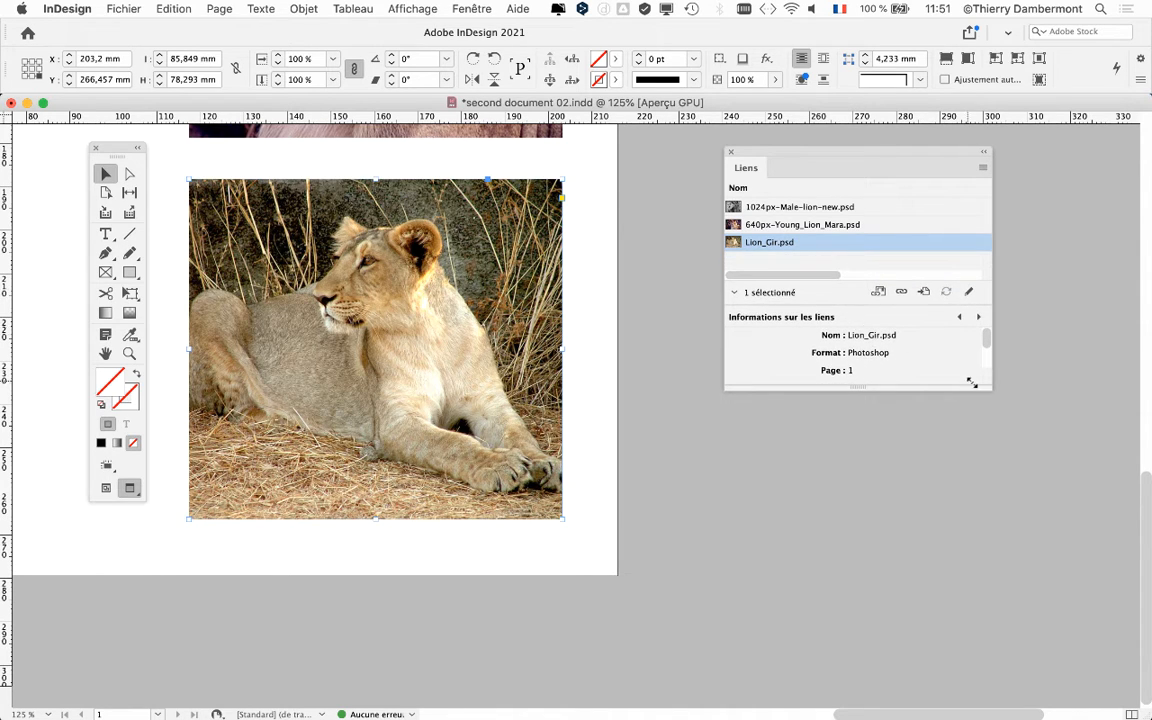
left_click_drag(985, 391, 982, 478)
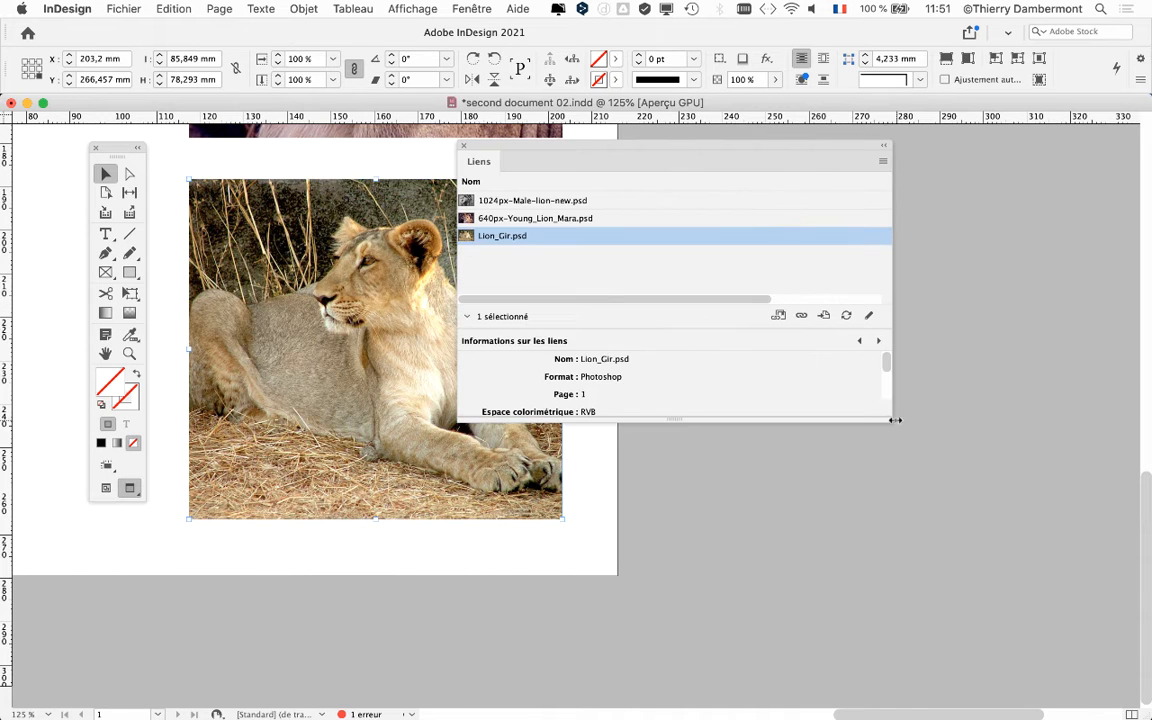
left_click_drag(900, 415, 1085, 418)
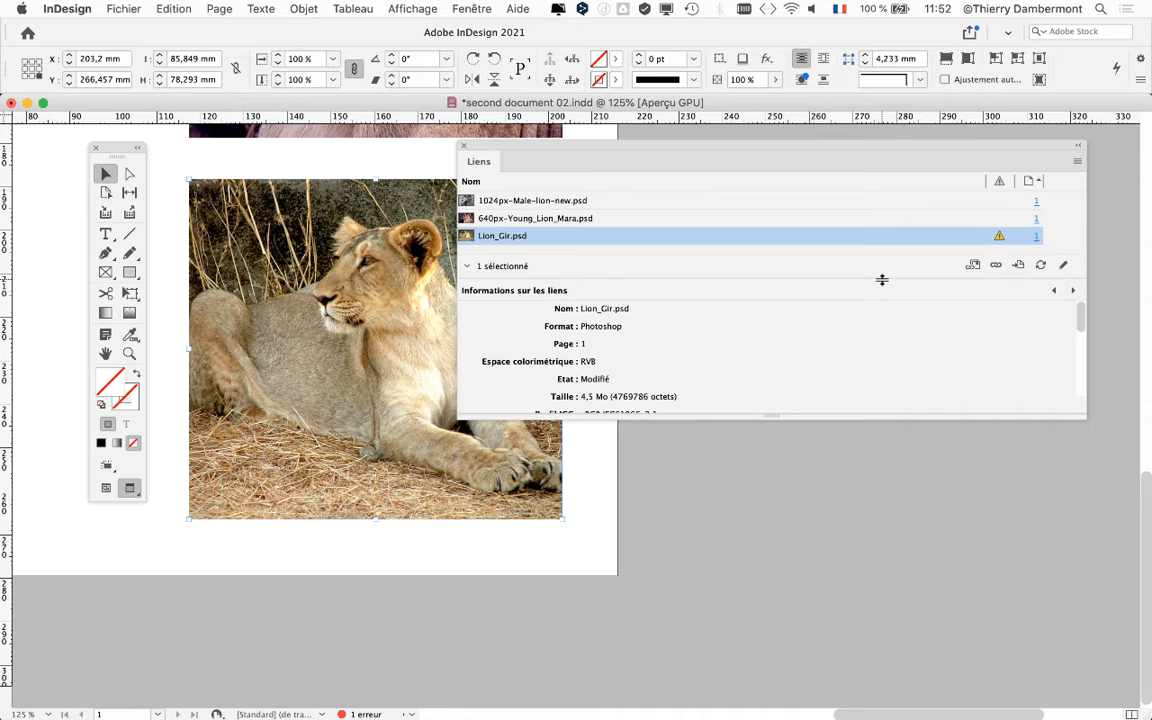
left_click_drag(882, 280, 878, 331)
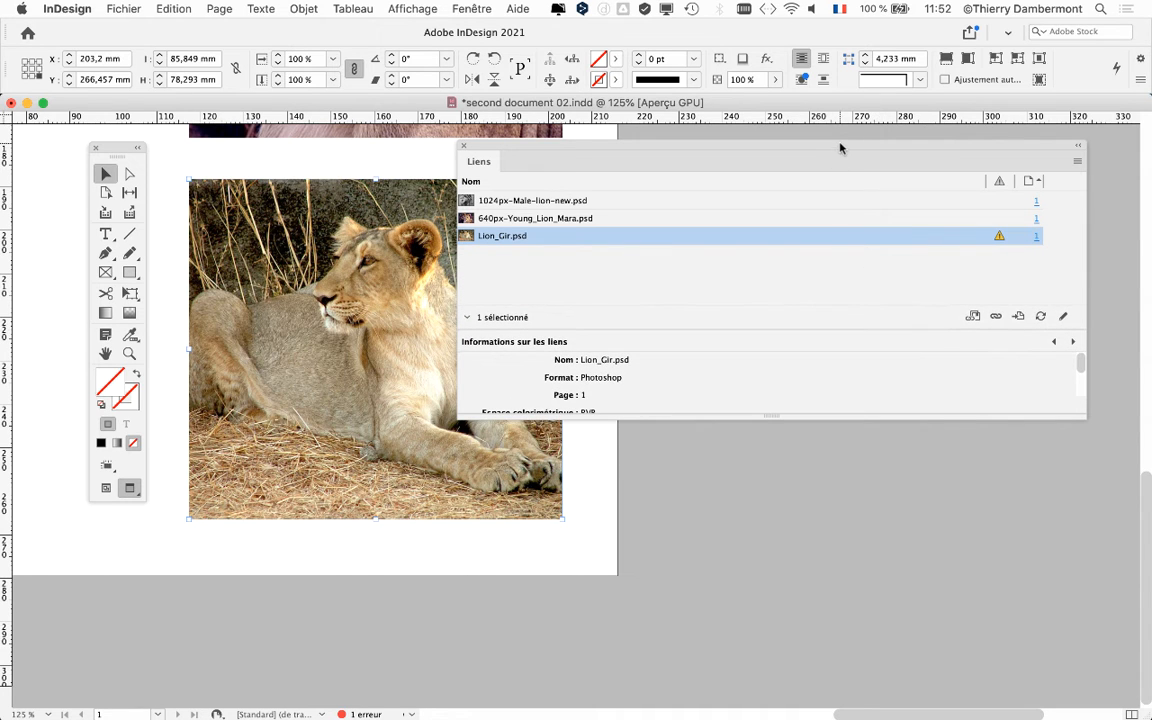
left_click_drag(840, 148, 743, 184)
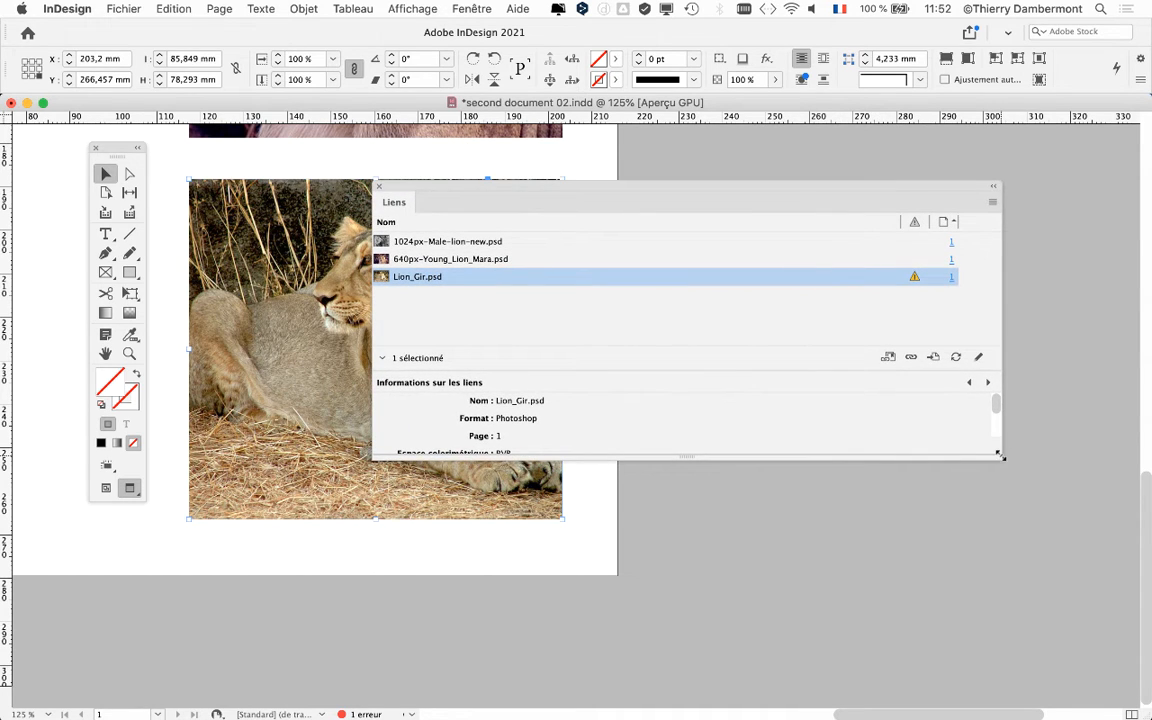
left_click_drag(1000, 456, 563, 440)
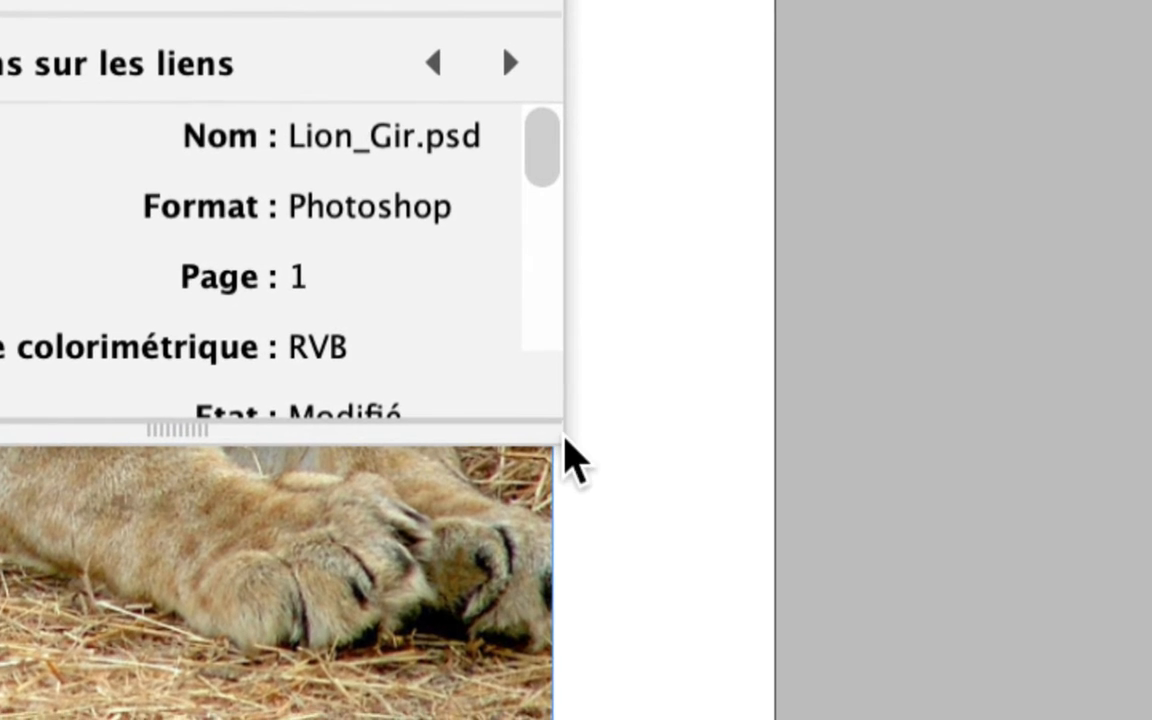
left_click_drag(563, 438, 866, 472)
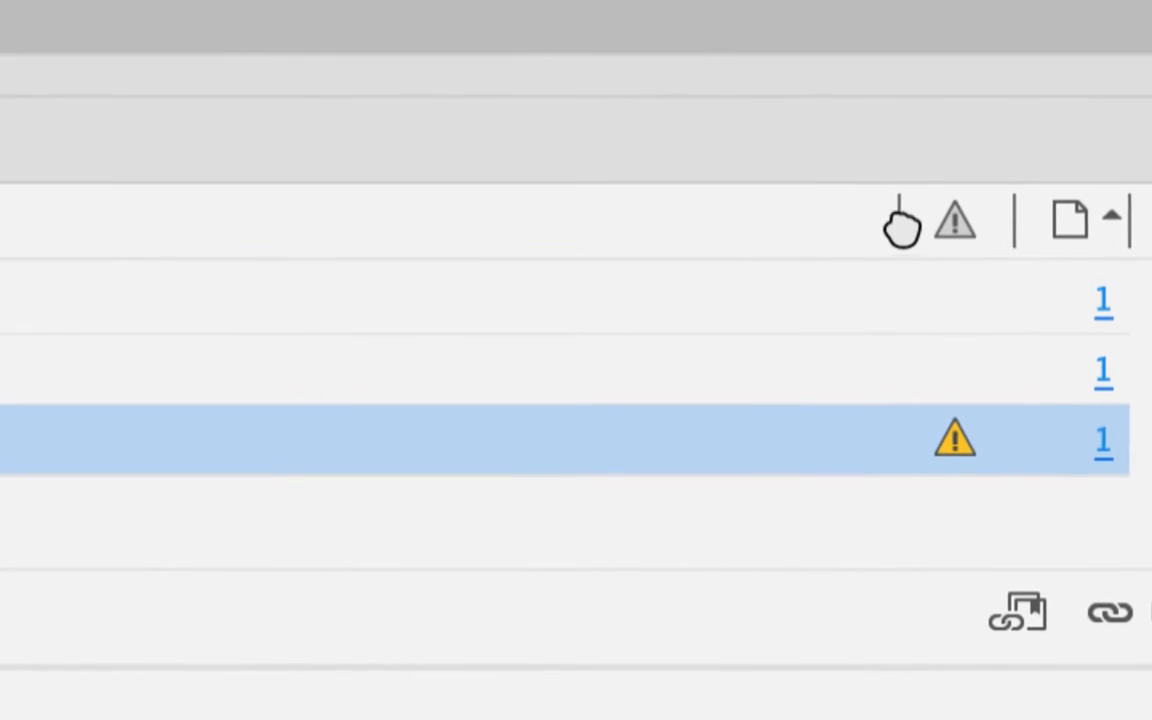
Step: Sort the links by status, then reorder and widen the columns so that status follows name and page
left_click(870, 218)
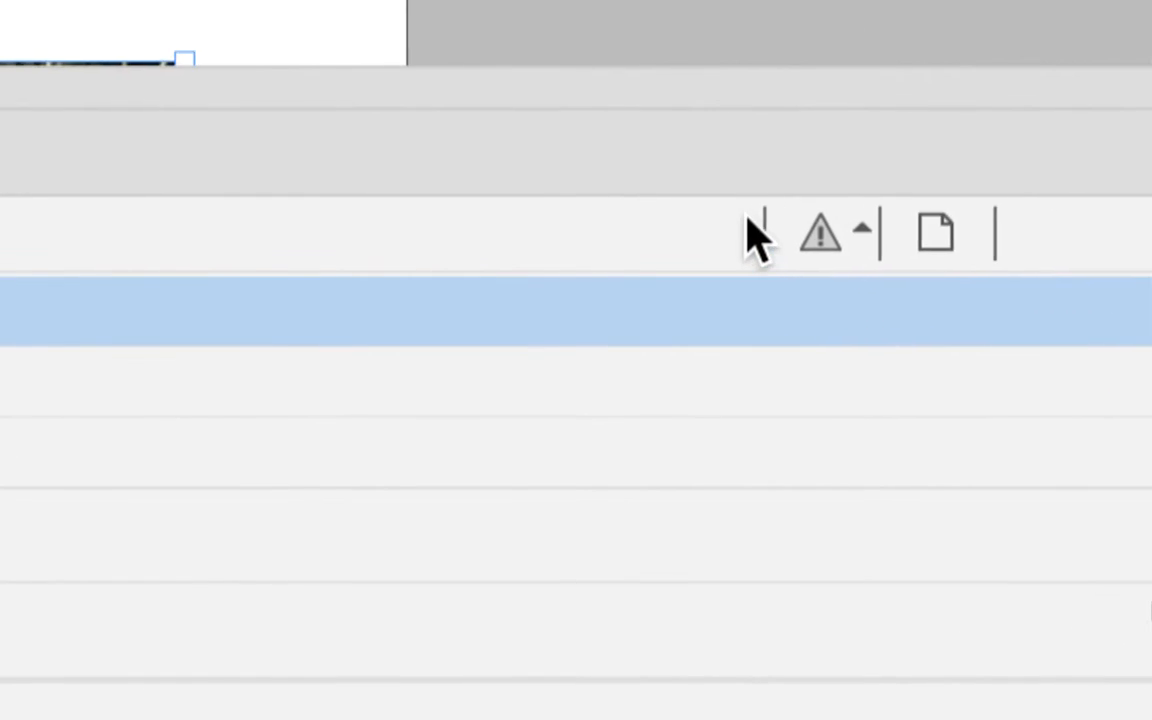
left_click_drag(628, 219, 955, 228)
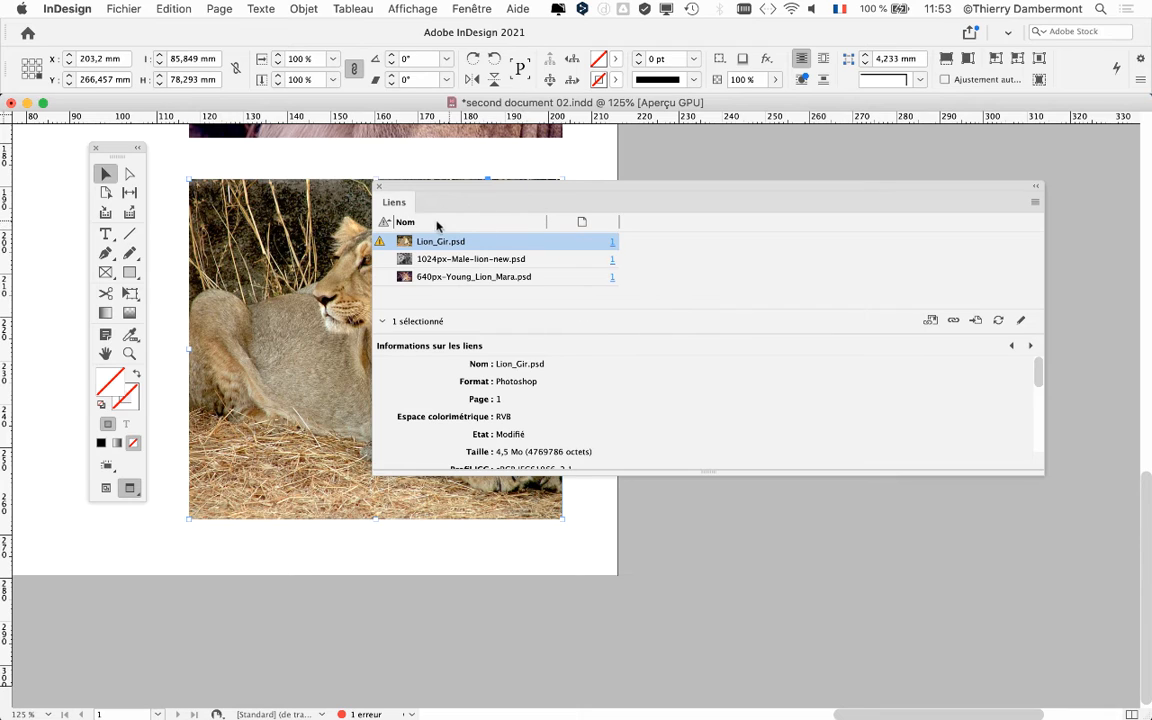
left_click_drag(392, 220, 666, 238)
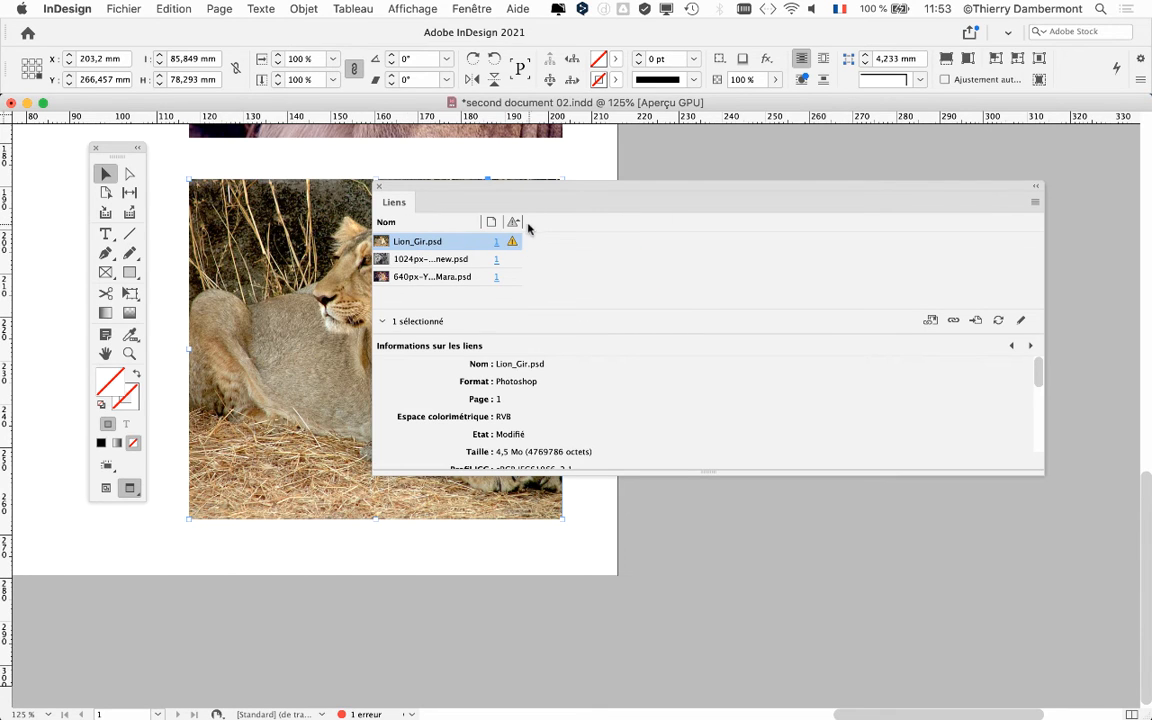
left_click_drag(522, 222, 583, 222)
mouse_move(506, 224)
left_mouse_down()
mouse_move(524, 224)
mouse_move(511, 225)
left_mouse_up()
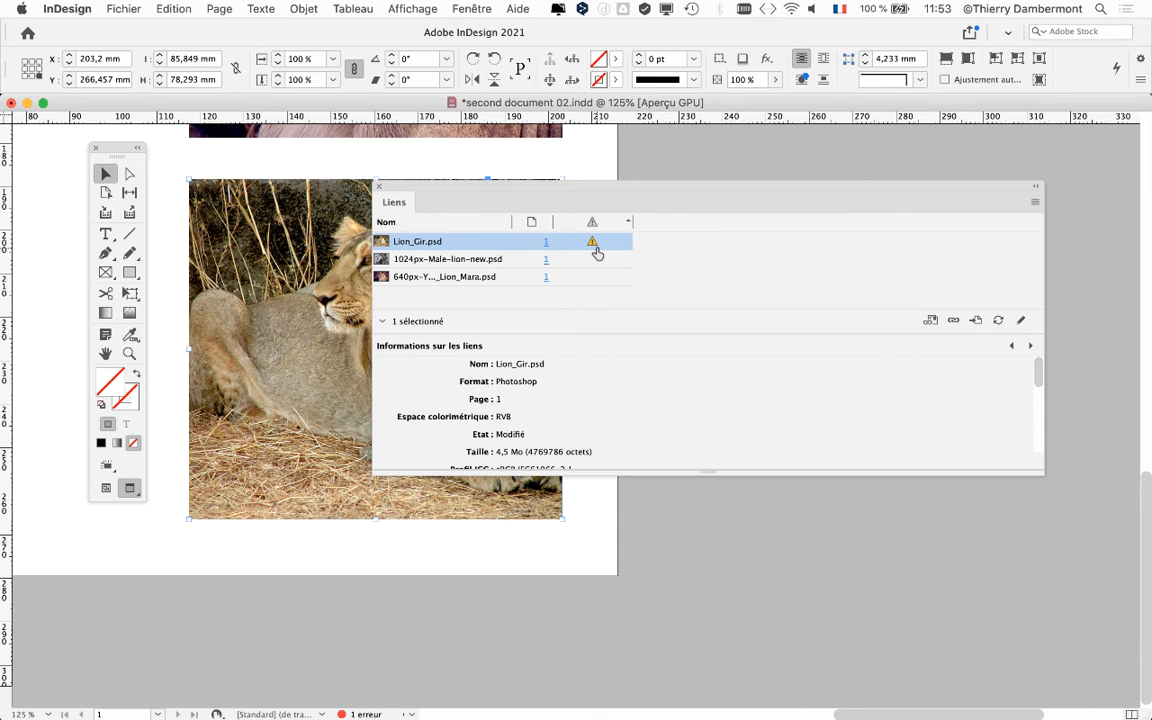
Step: Shrink the Liens panel, place it beside the lioness image and update the modified Lion_Gir.psd link again
left_click_drag(587, 195, 797, 168)
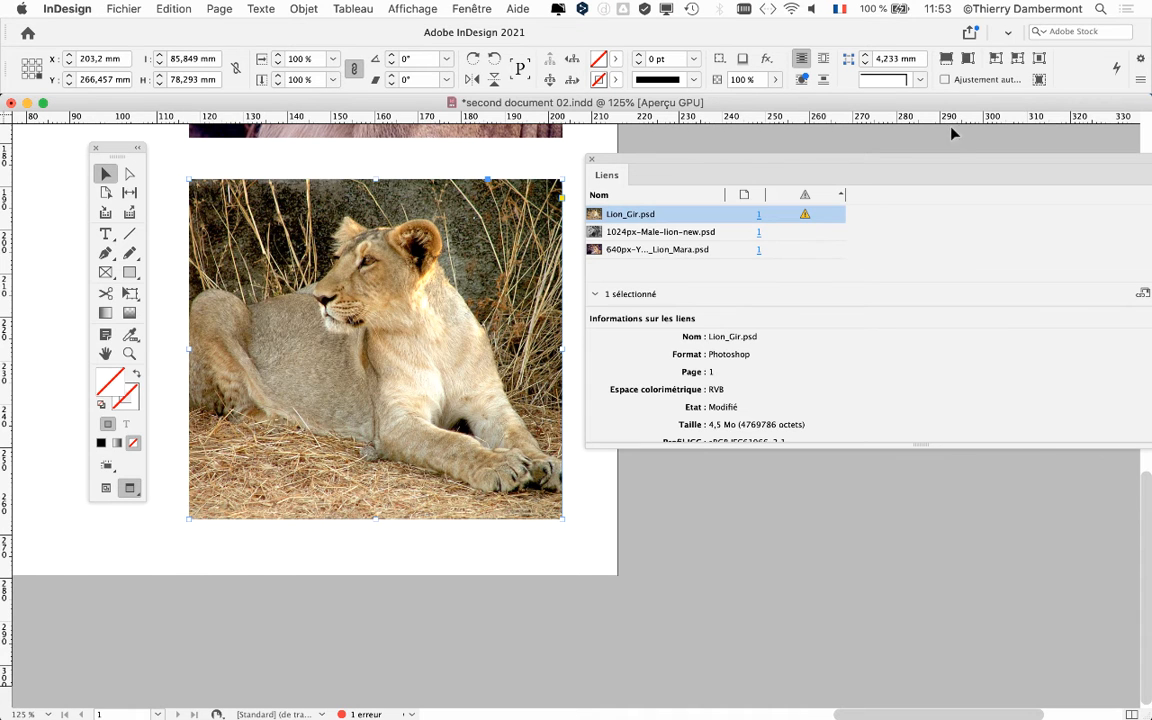
left_click_drag(939, 159, 604, 163)
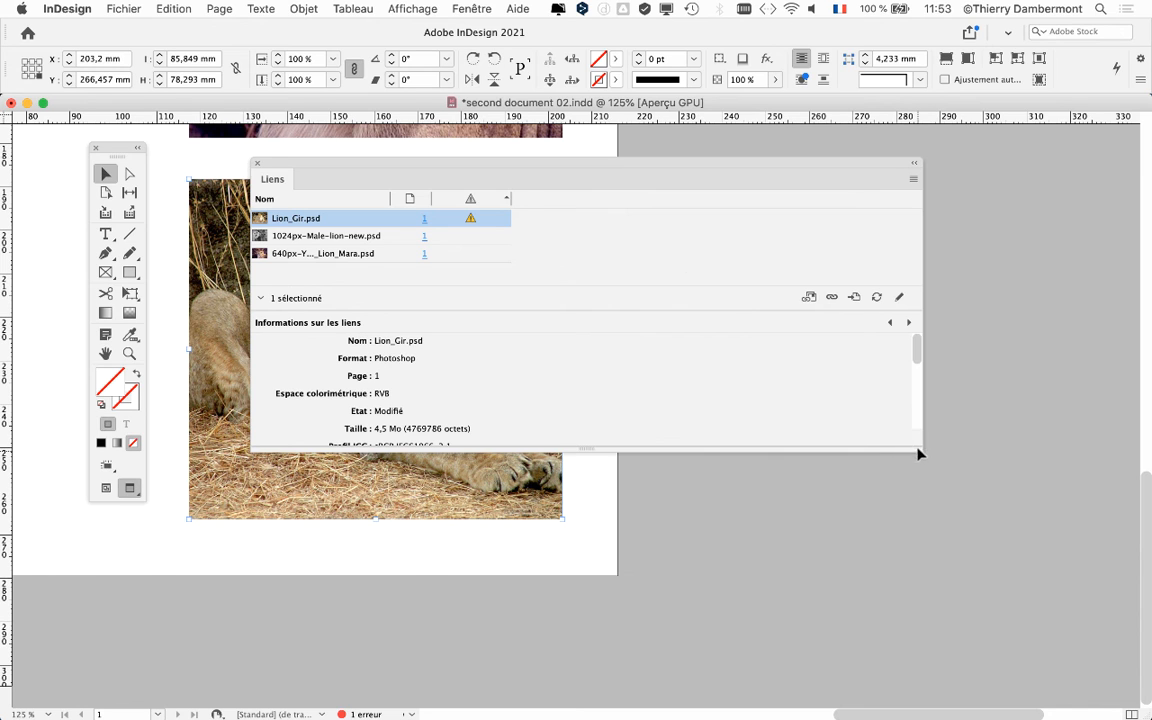
left_click_drag(918, 455, 571, 378)
left_click_drag(527, 175, 973, 205)
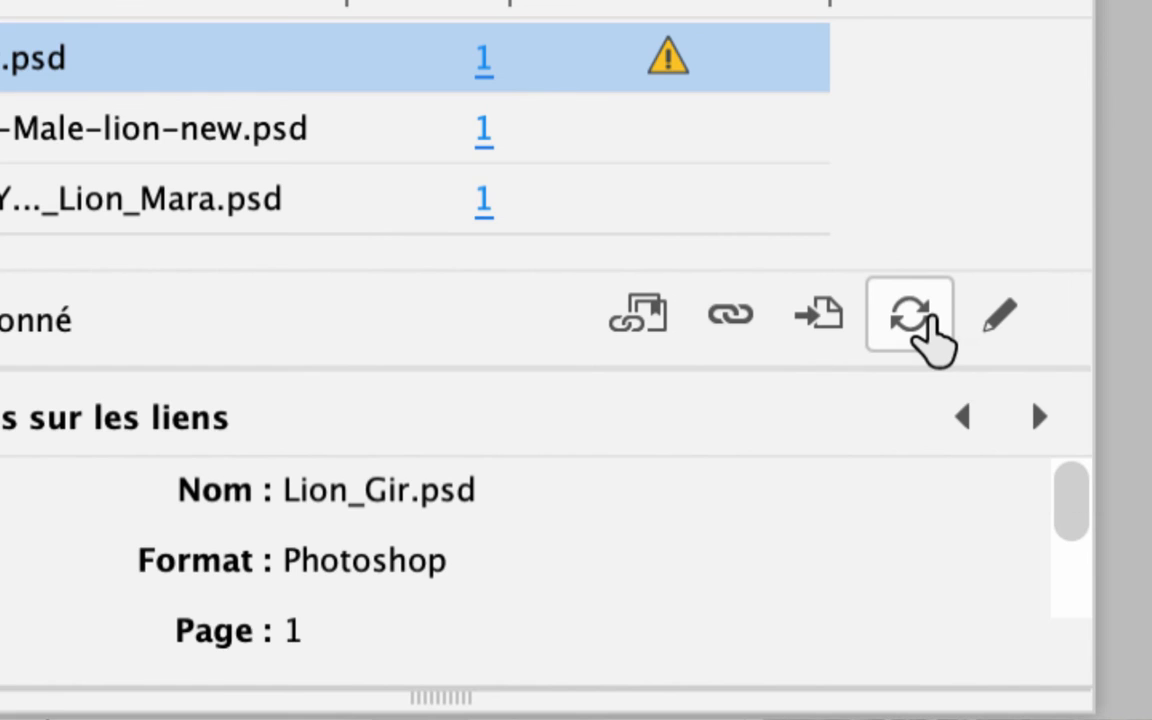
left_click(925, 318)
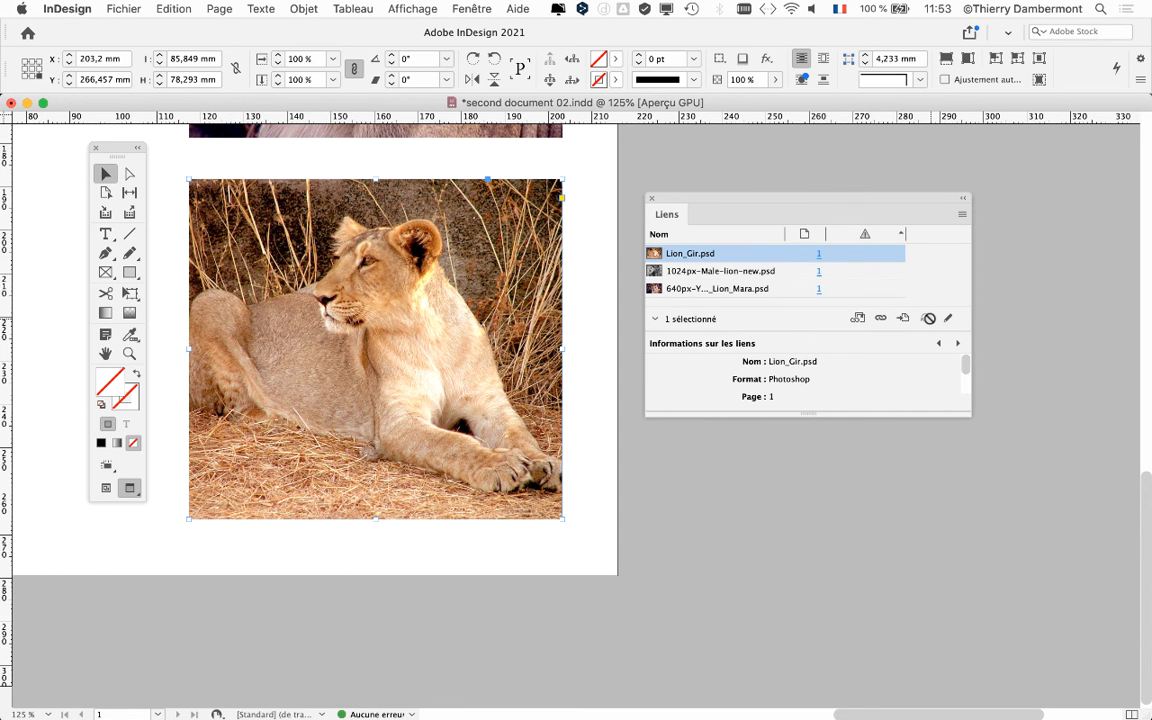